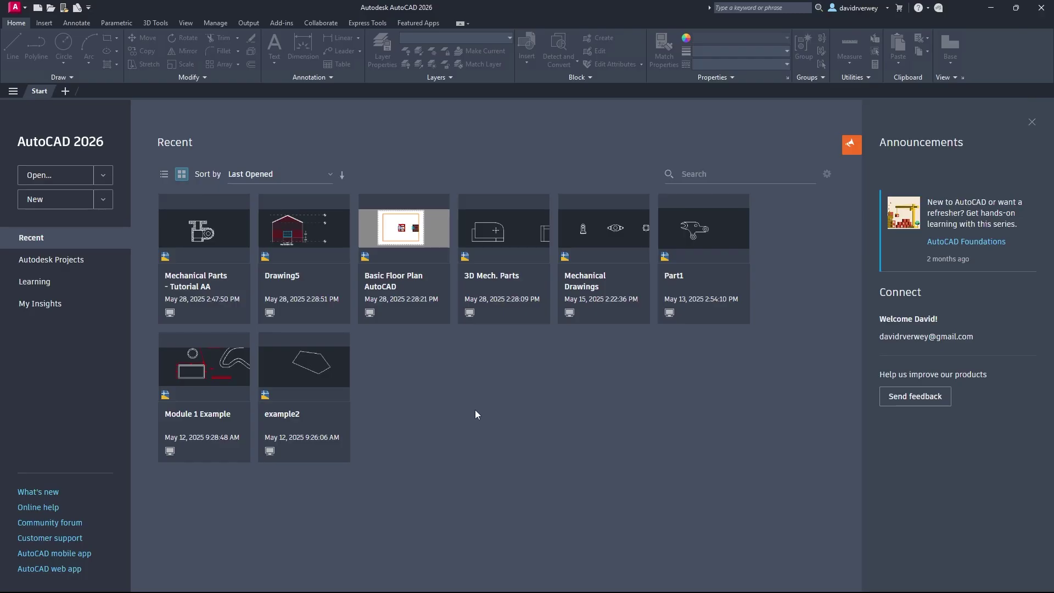
Step: Start a new blank drawing and pan so the origin moves up and right
{"action": "left_click", "coordinate": [56, 201]}
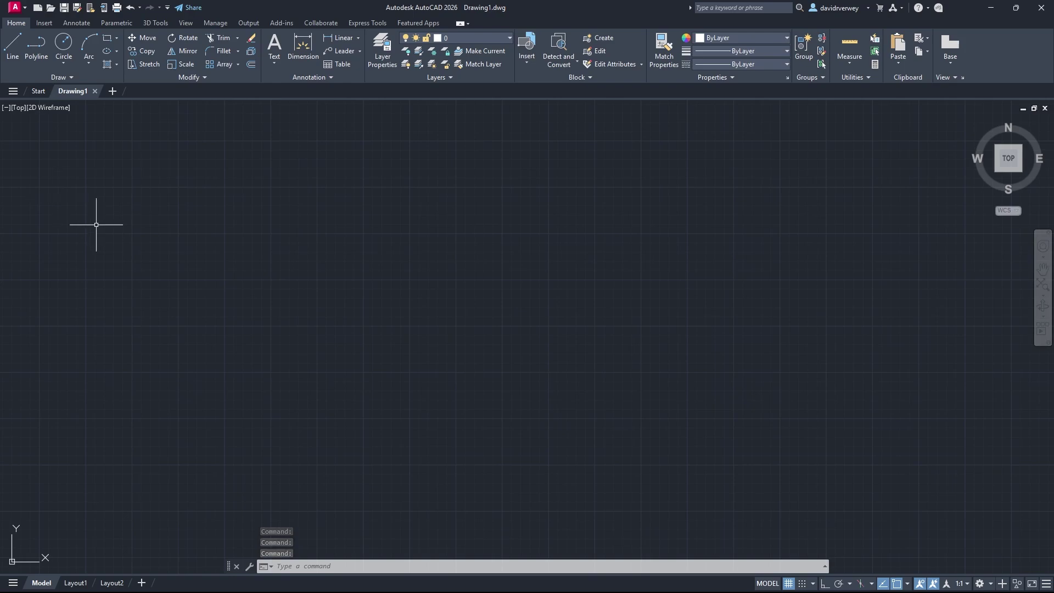
{"action": "mouse_move", "coordinate": [277, 392]}
{"action": "middle_mouse_down"}
{"action": "mouse_move", "coordinate": [629, 209]}
{"action": "mouse_move", "coordinate": [349, 373]}
{"action": "middle_mouse_up"}
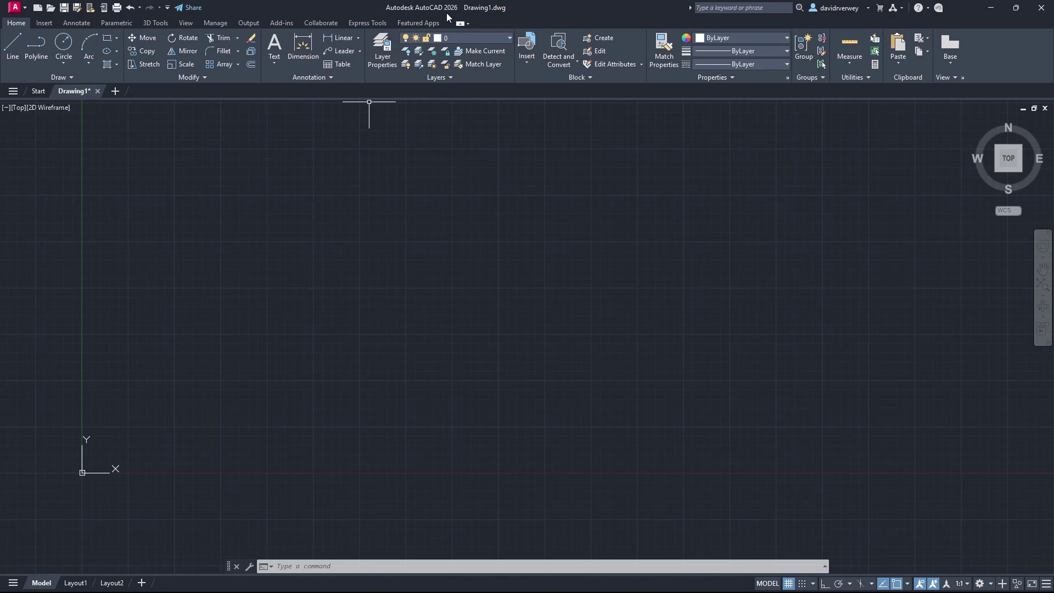
Step: Open the Layer Properties Manager from the Home tab's Layers panel
{"action": "left_click", "coordinate": [382, 50]}
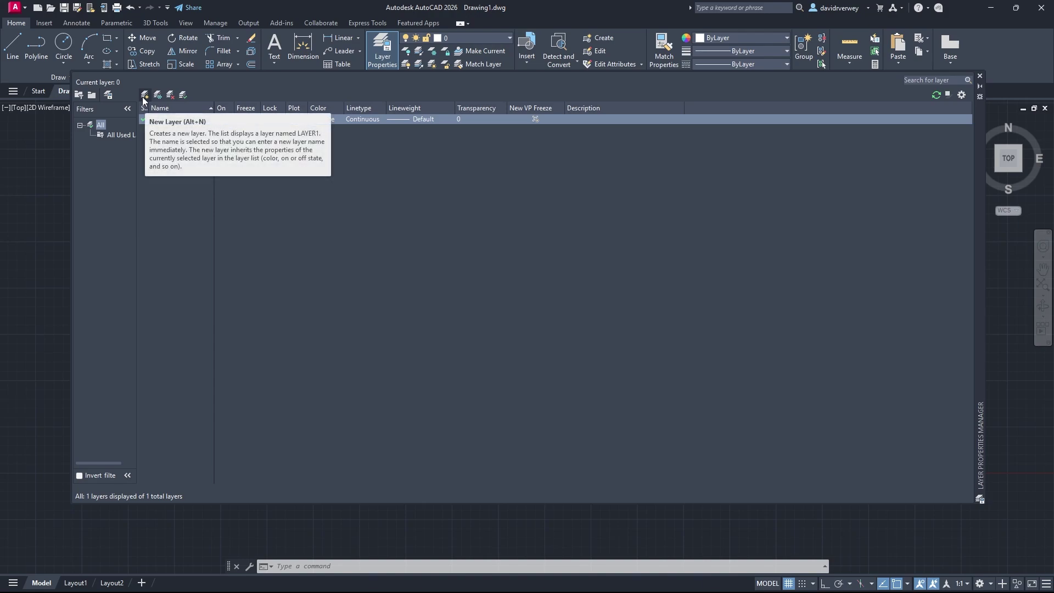
Step: Create a new layer named 'Walls'
{"action": "left_click", "coordinate": [143, 98]}
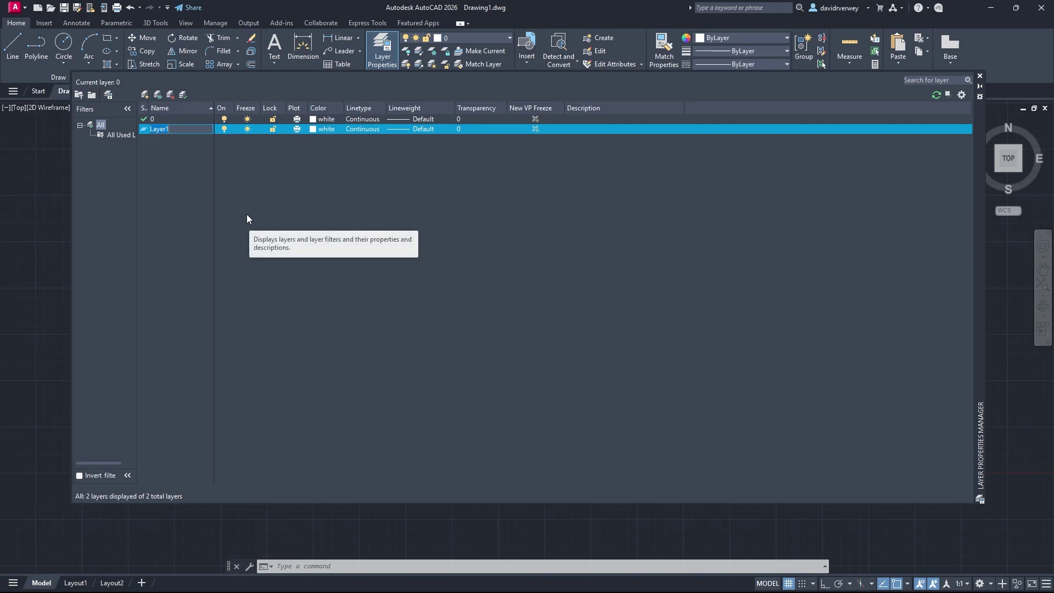
{"action": "type", "text": "Walls"}
{"action": "key", "text": "Return"}
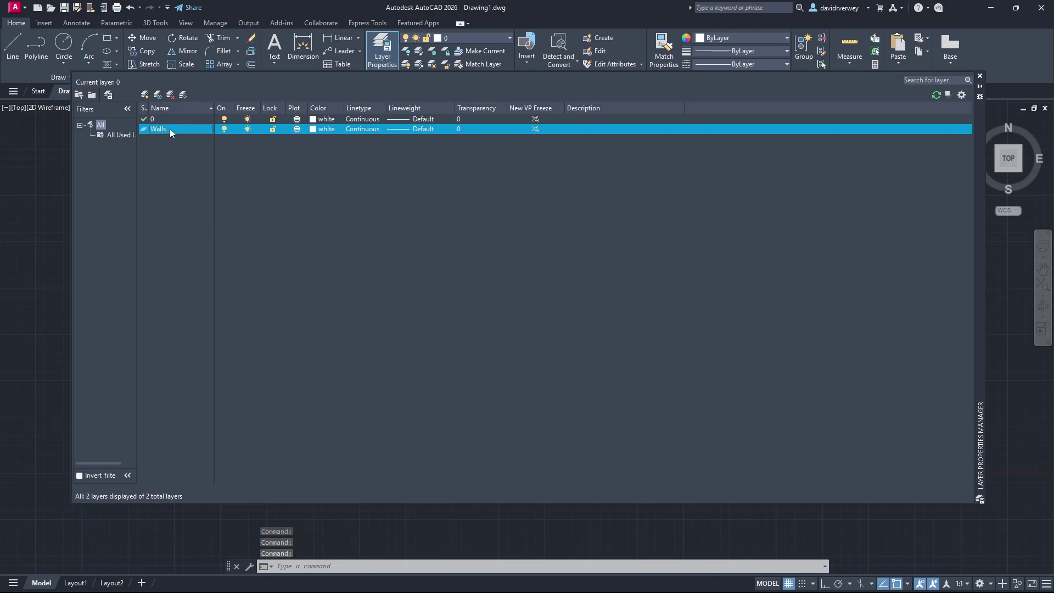
Step: Give the Walls layer ACI colour 10 (red), replacing a trial of blue 174
{"action": "left_click", "coordinate": [314, 130]}
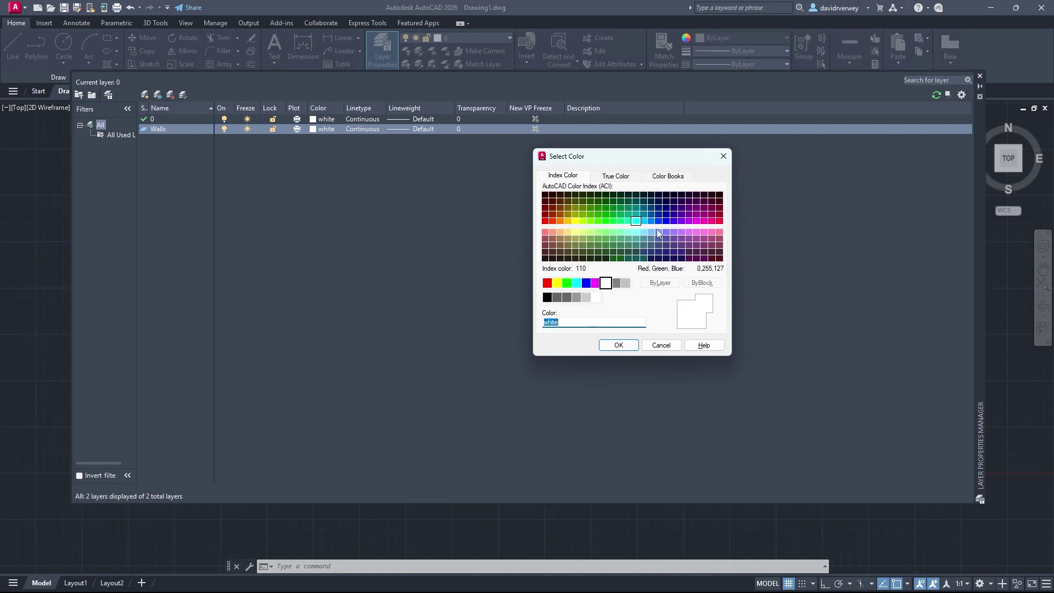
{"action": "left_click", "coordinate": [626, 177]}
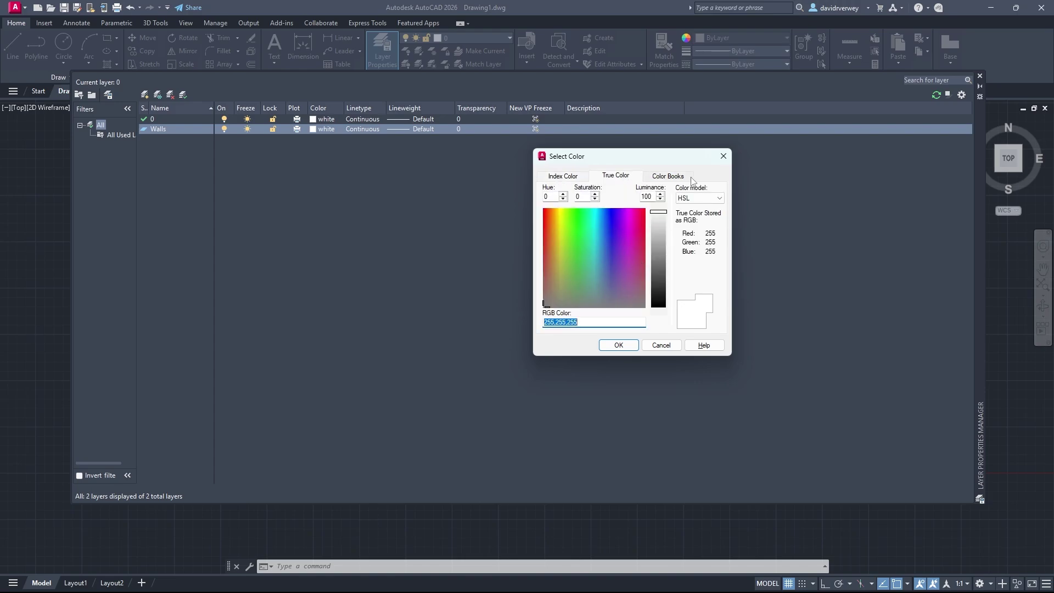
{"action": "left_click", "coordinate": [662, 177]}
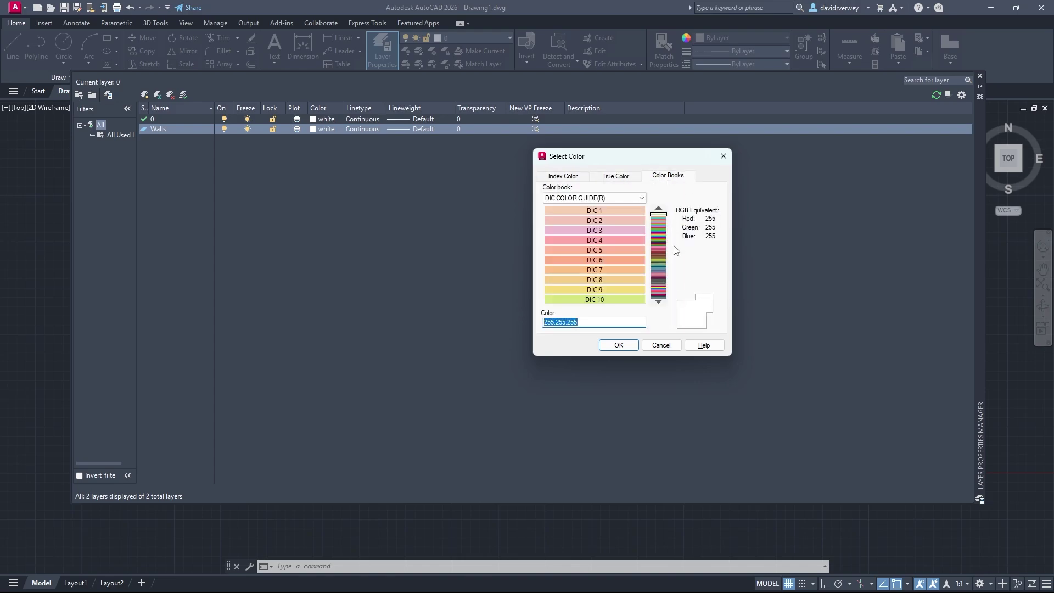
{"action": "left_click", "coordinate": [558, 176]}
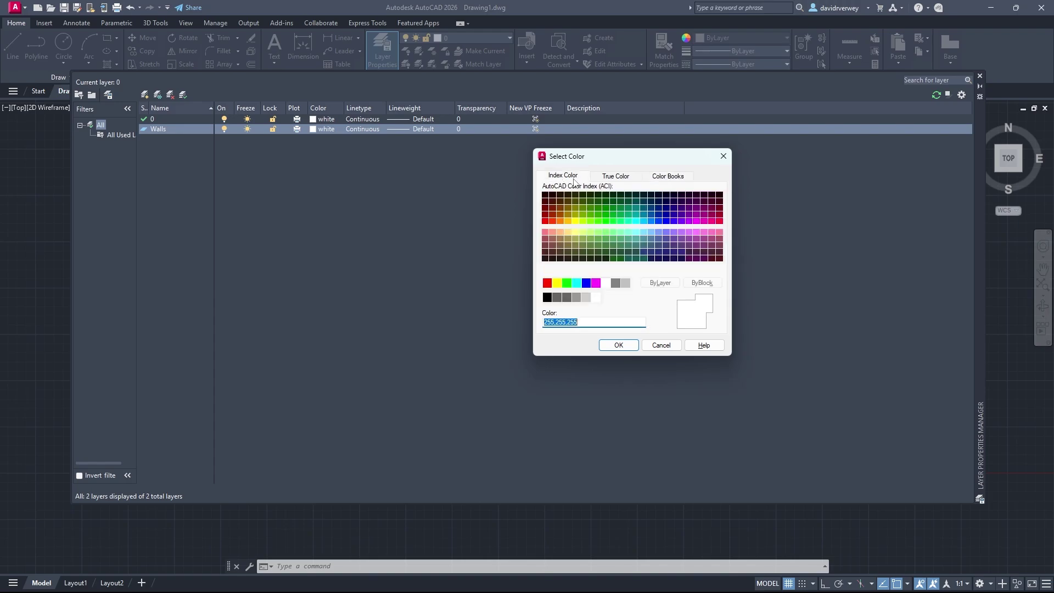
{"action": "left_click", "coordinate": [666, 208]}
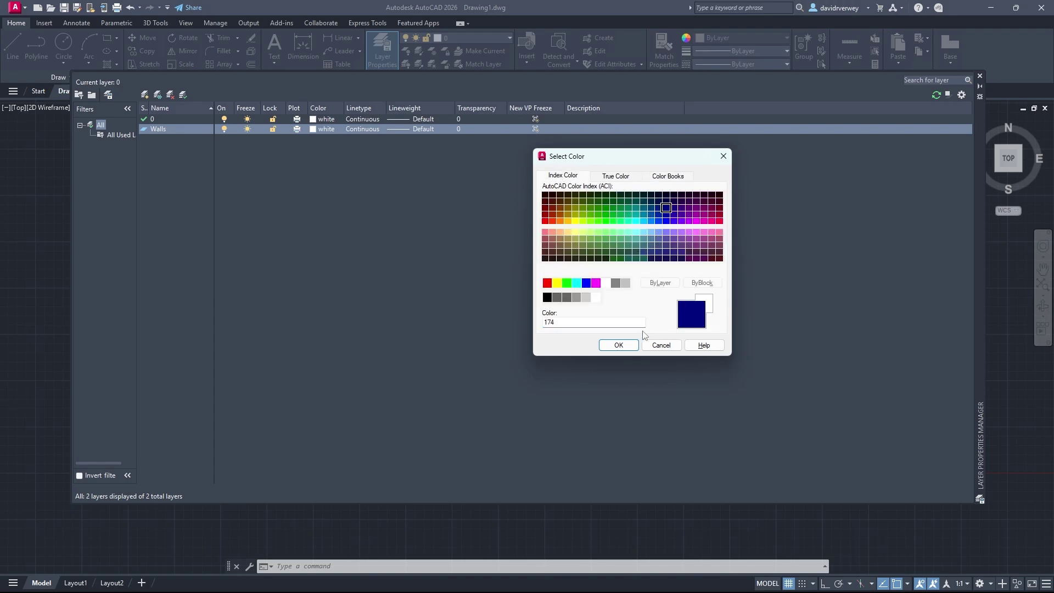
{"action": "left_click", "coordinate": [619, 345]}
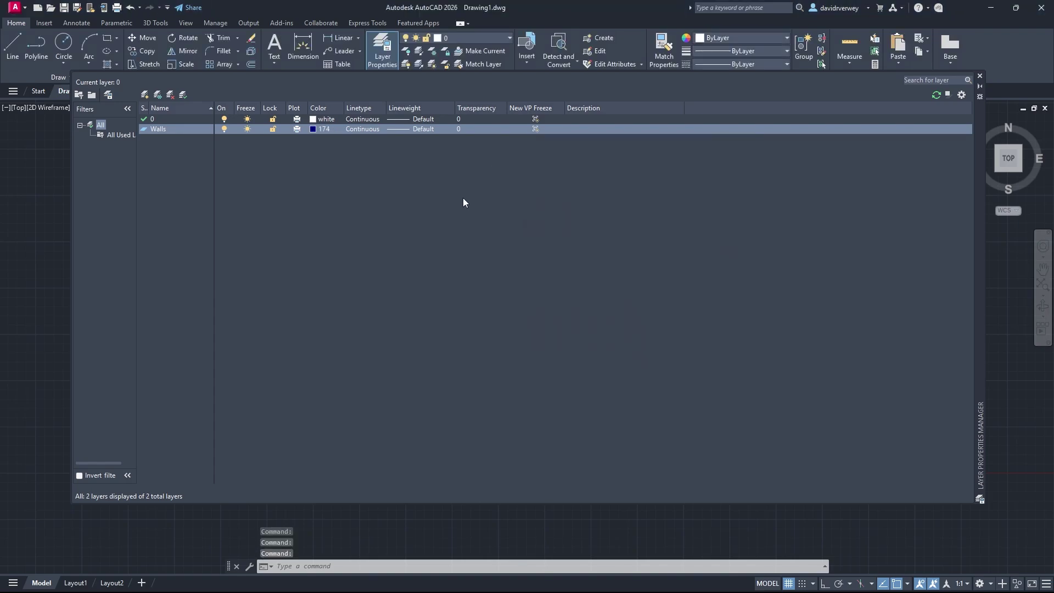
{"action": "left_click", "coordinate": [317, 129]}
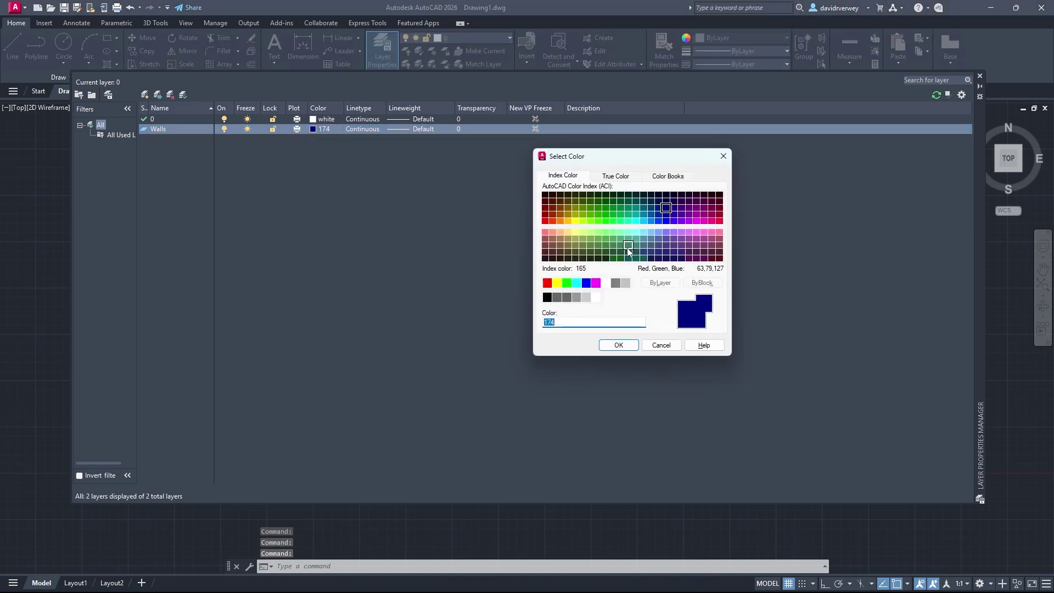
{"action": "left_click", "coordinate": [545, 220]}
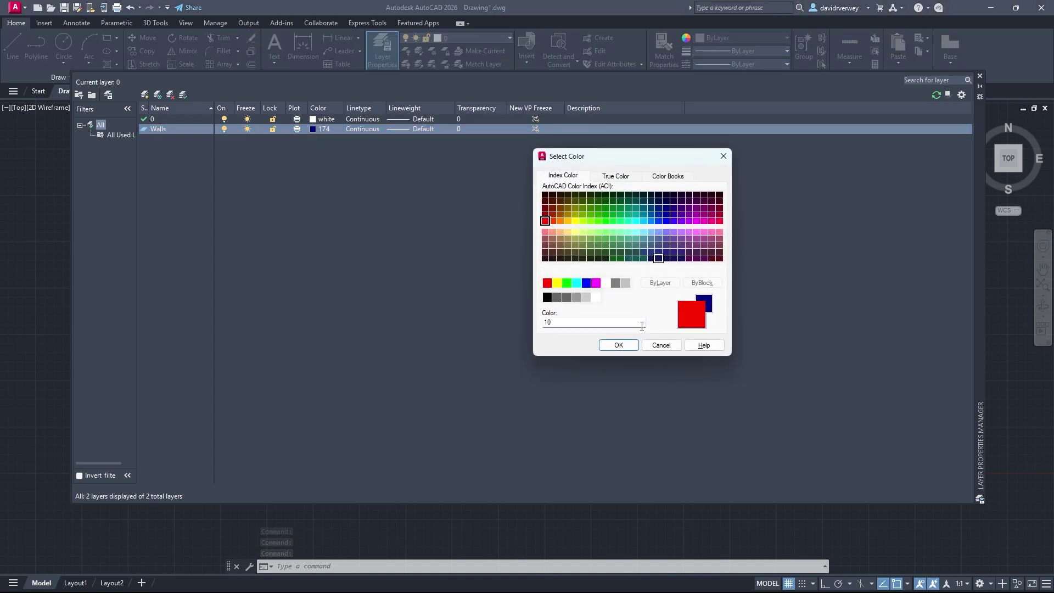
{"action": "left_click", "coordinate": [619, 346]}
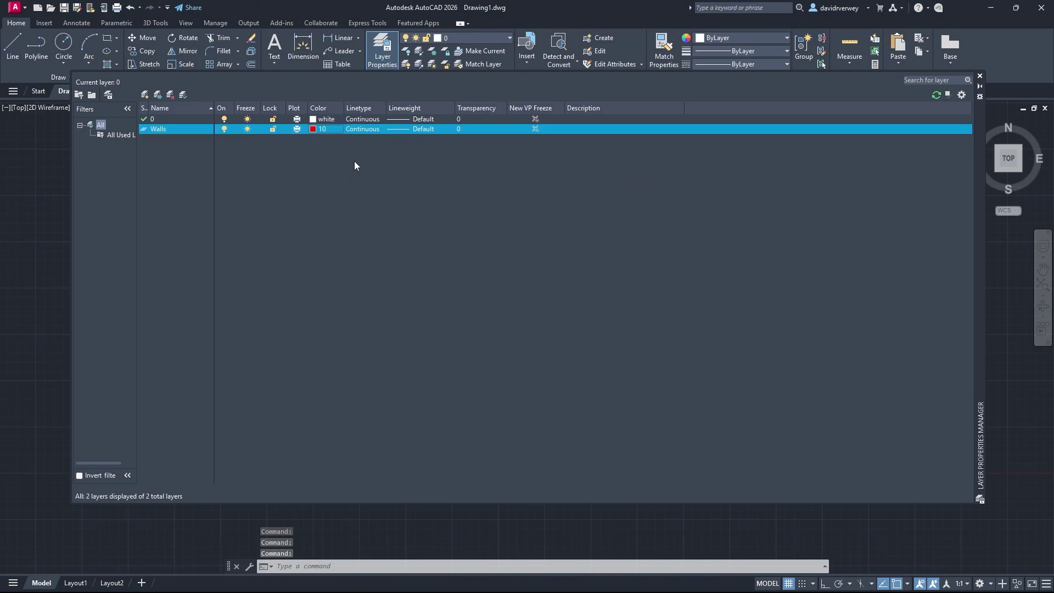
Step: Load the ACAD_ISO02W100 dash linetype from acadiso.lin
{"action": "left_click", "coordinate": [361, 129]}
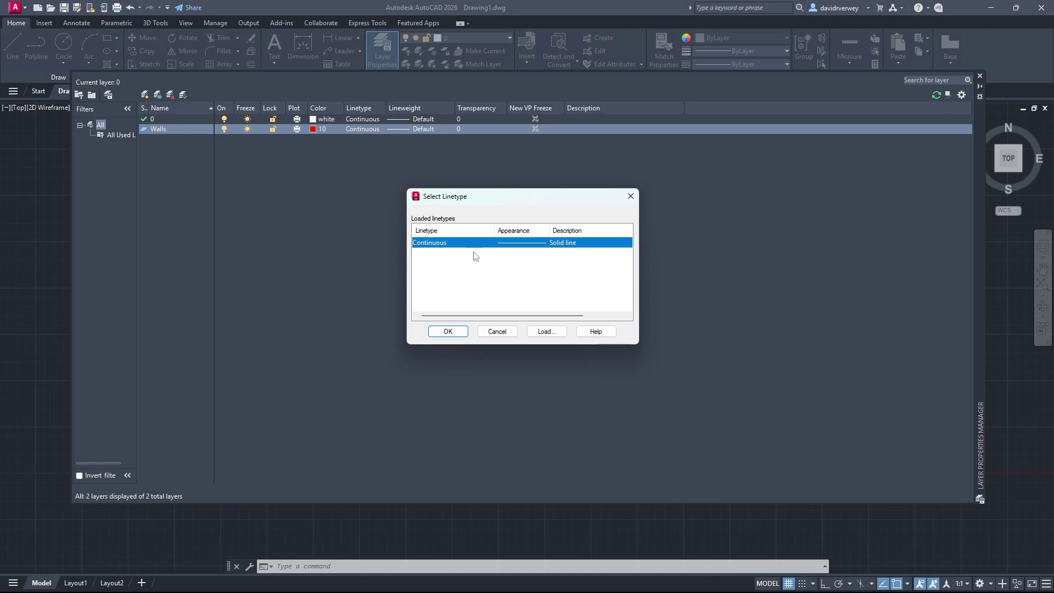
{"action": "left_click", "coordinate": [546, 331]}
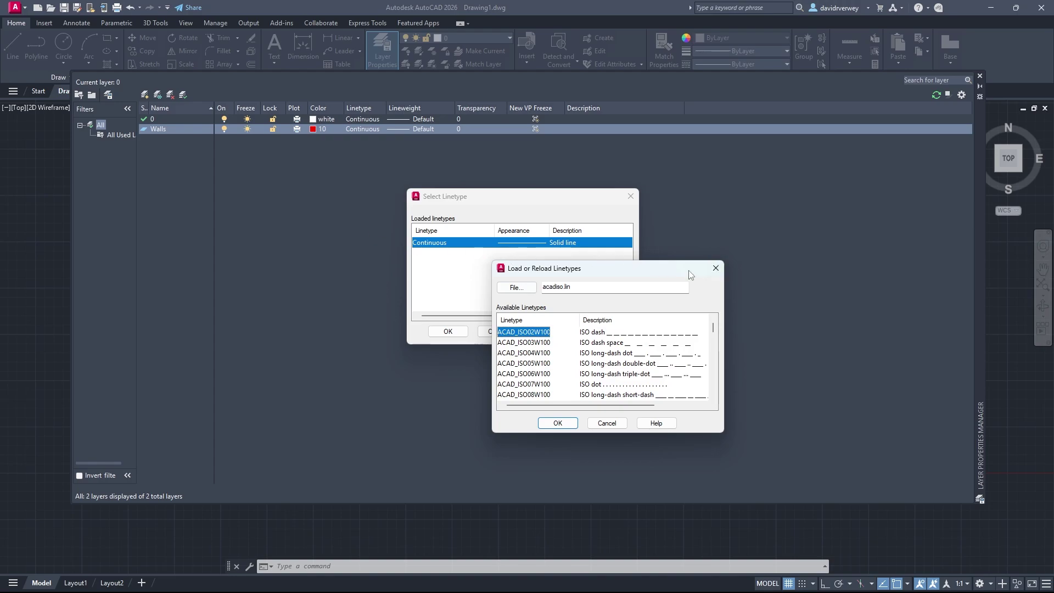
{"action": "left_click_drag", "start_coordinate": [688, 271], "coordinate": [815, 218]}
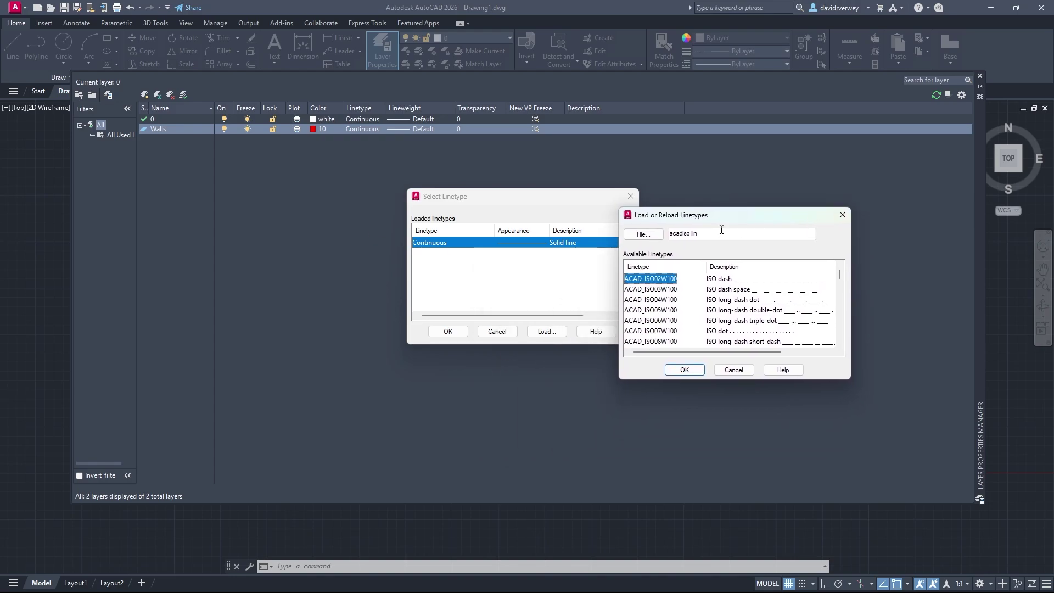
{"action": "left_click_drag", "start_coordinate": [726, 219], "coordinate": [761, 167]}
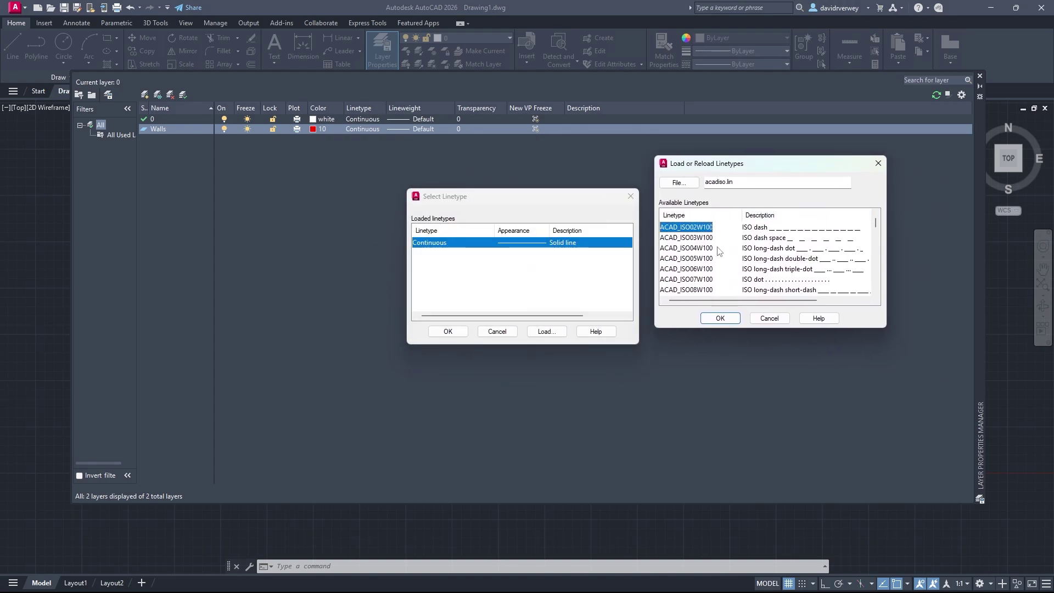
{"action": "scroll", "coordinate": [764, 242], "scroll_direction": "down", "scroll_amount": 3}
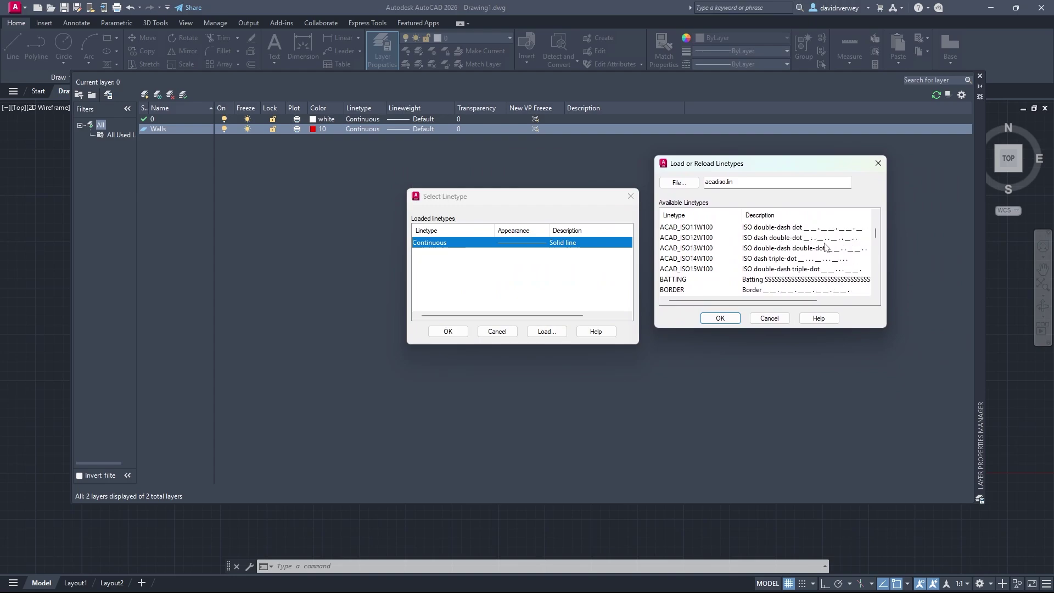
{"action": "scroll", "coordinate": [826, 247], "scroll_direction": "down", "scroll_amount": 5}
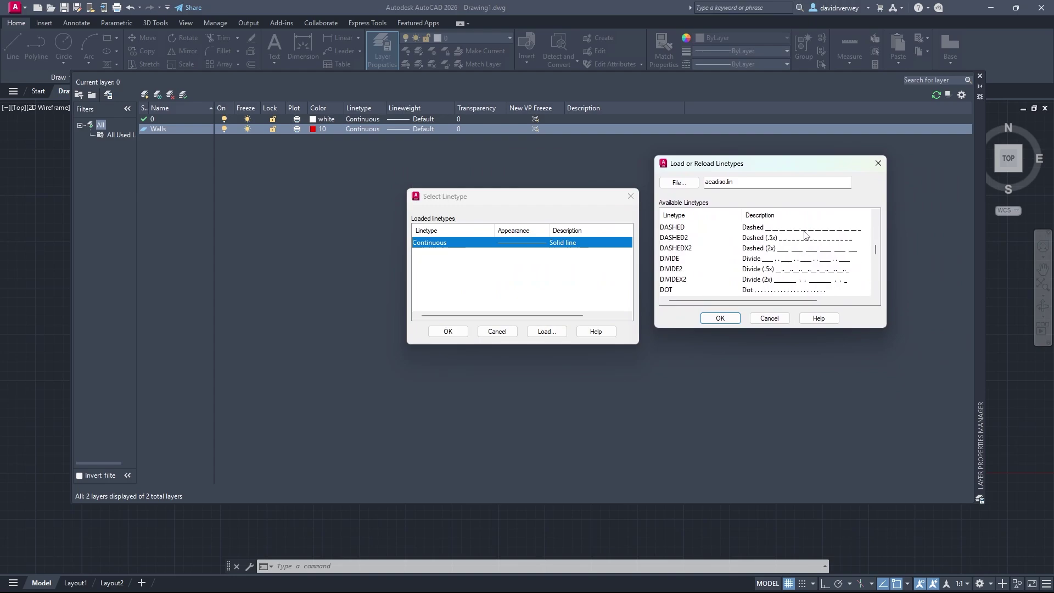
{"action": "scroll", "coordinate": [804, 236], "scroll_direction": "down", "scroll_amount": 4}
{"action": "scroll", "coordinate": [804, 241], "scroll_direction": "up", "scroll_amount": 2}
{"action": "scroll", "coordinate": [807, 242], "scroll_direction": "down", "scroll_amount": 2}
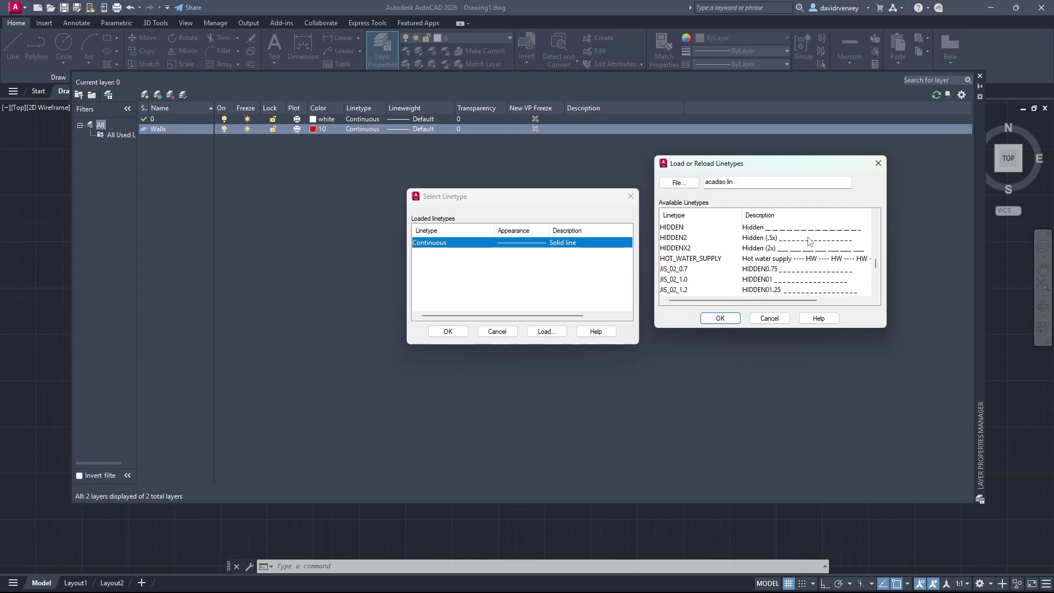
{"action": "scroll", "coordinate": [809, 241], "scroll_direction": "down", "scroll_amount": 3}
{"action": "left_click", "coordinate": [720, 318]}
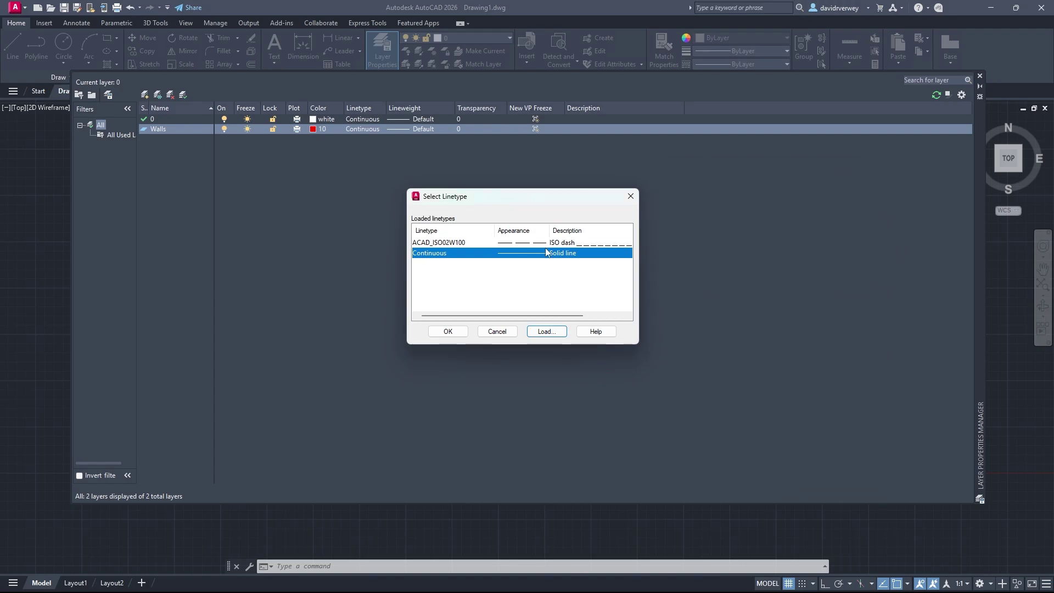
Step: Keep Continuous as the Walls layer's linetype
{"action": "left_click", "coordinate": [446, 255]}
{"action": "left_click", "coordinate": [446, 331]}
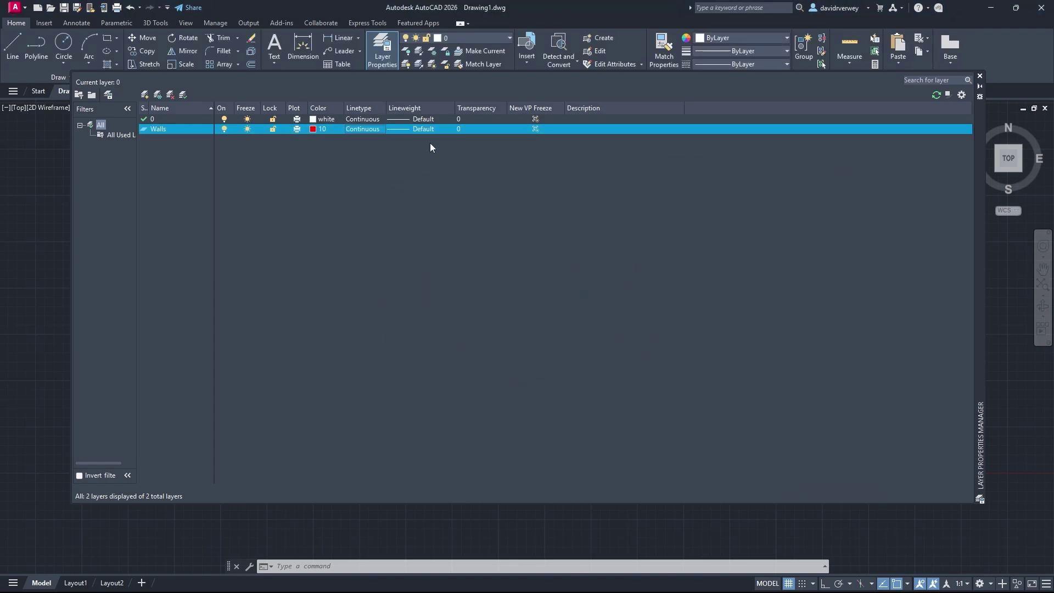
{"action": "left_click", "coordinate": [423, 128]}
Step: Keep the Walls lineweight at Default after trying 0.00 mm and 0.35 mm
{"action": "left_click", "coordinate": [535, 232]}
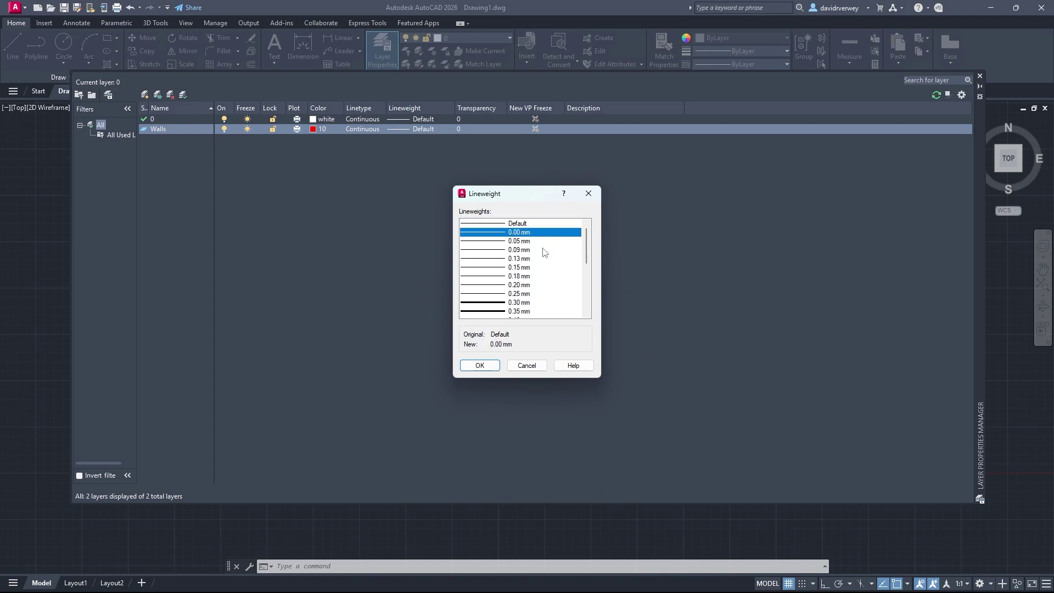
{"action": "left_click_drag", "start_coordinate": [543, 252], "coordinate": [541, 276]}
{"action": "scroll", "coordinate": [532, 301], "scroll_direction": "down", "scroll_amount": 1}
{"action": "scroll", "coordinate": [519, 266], "scroll_direction": "up", "scroll_amount": 1}
{"action": "left_click", "coordinate": [530, 224]}
{"action": "left_click", "coordinate": [479, 365]}
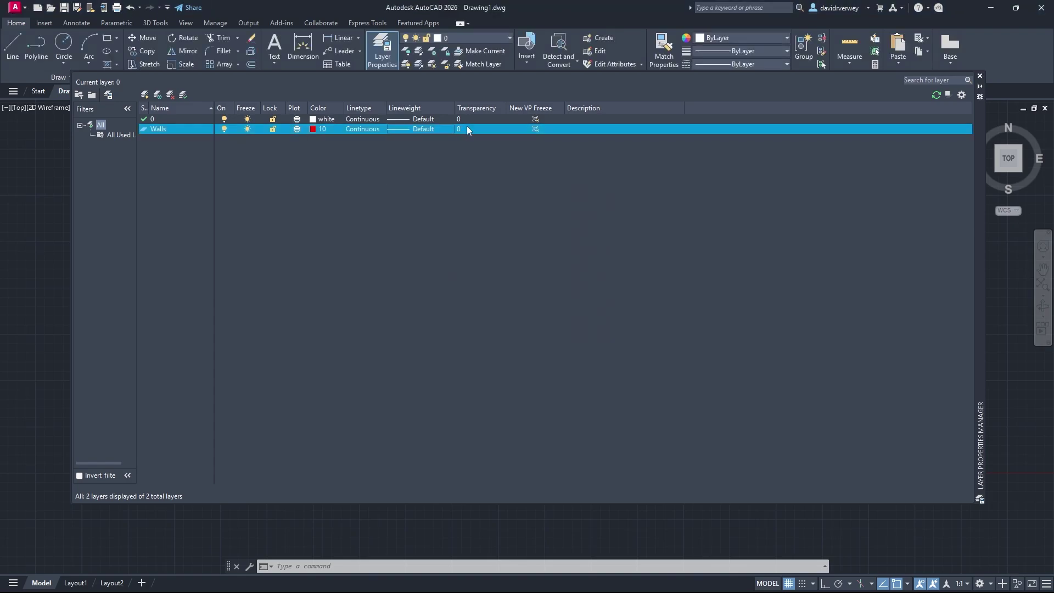
Step: Set the Walls transparency to 90 and make Walls the current layer
{"action": "left_click", "coordinate": [468, 130]}
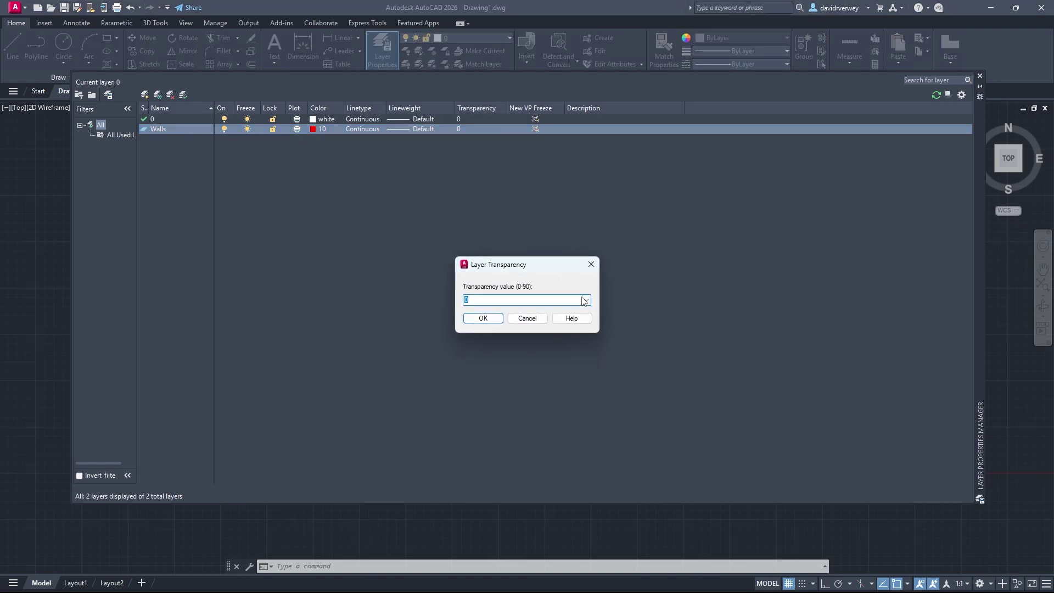
{"action": "left_click", "coordinate": [592, 264]}
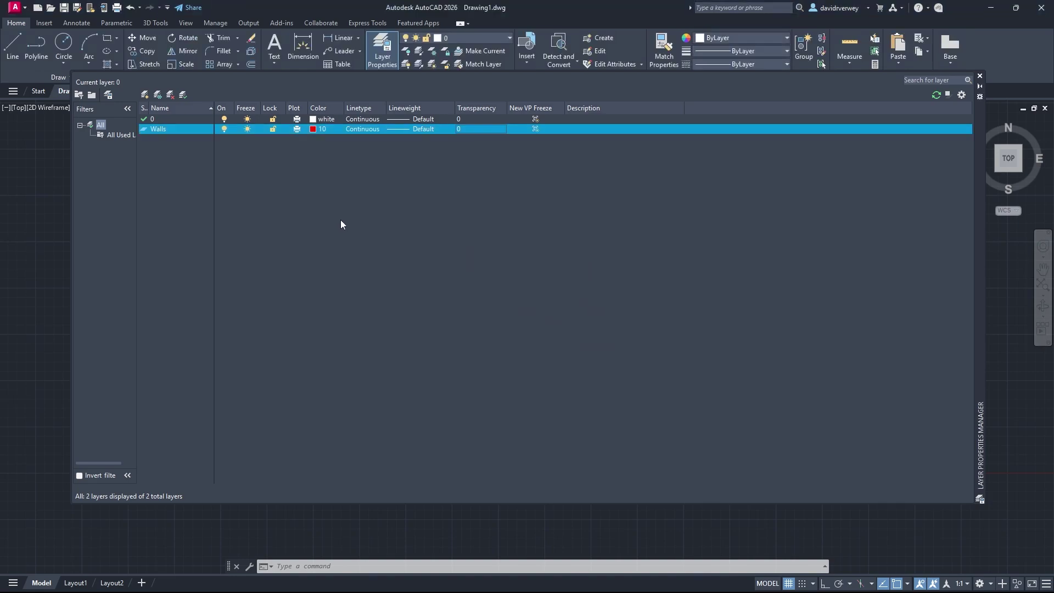
{"action": "left_click", "coordinate": [469, 132]}
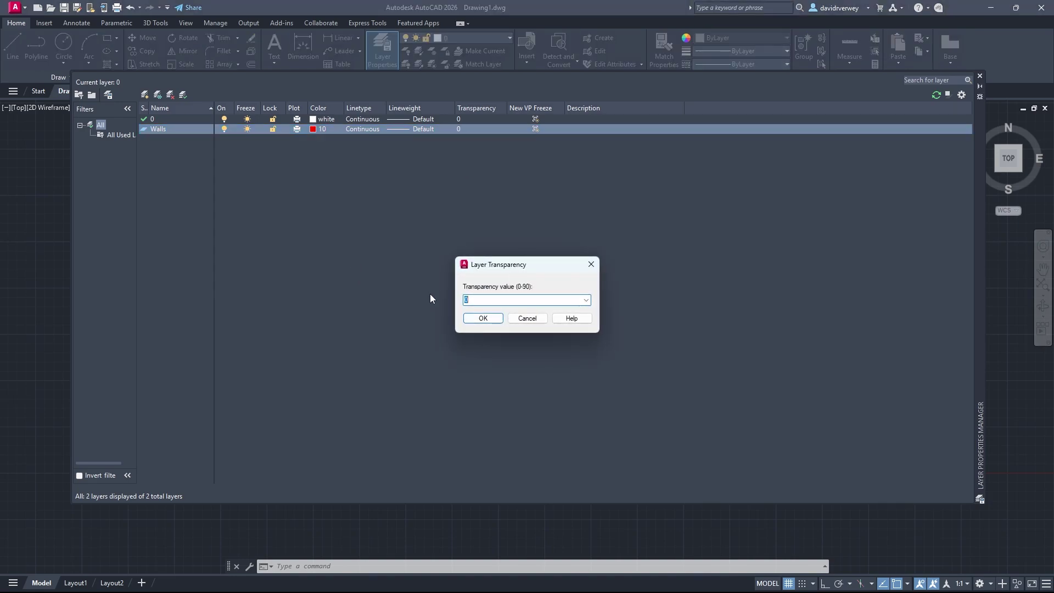
{"action": "left_click", "coordinate": [587, 301]}
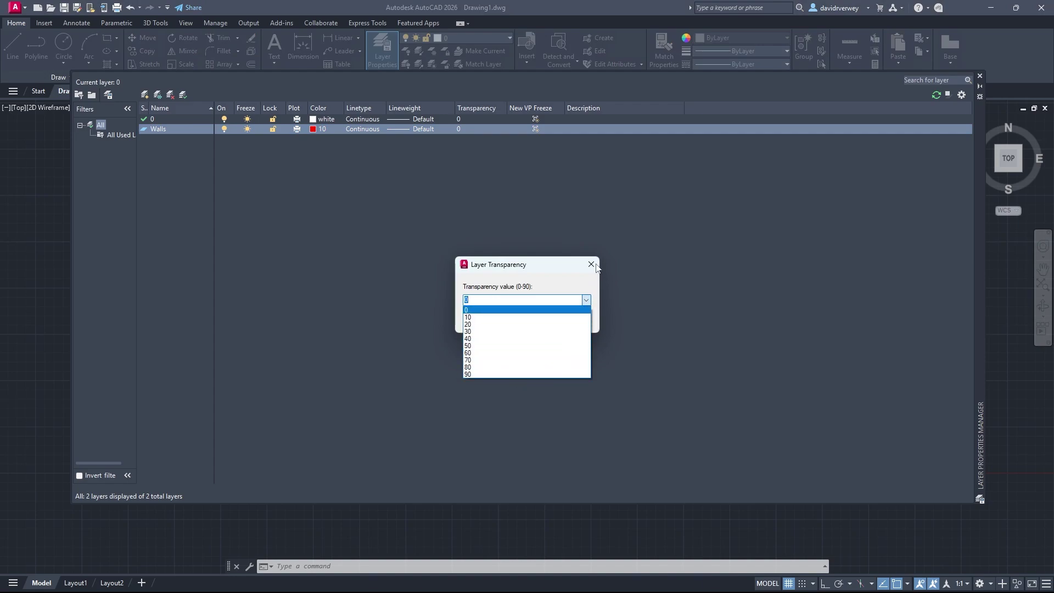
{"action": "left_click", "coordinate": [597, 266]}
{"action": "left_click", "coordinate": [586, 300]}
{"action": "left_click", "coordinate": [495, 373]}
{"action": "left_click", "coordinate": [490, 320]}
{"action": "double_click", "coordinate": [148, 128]}
Step: Draw a line on the Walls layer in the drawing
{"action": "left_click", "coordinate": [979, 77]}
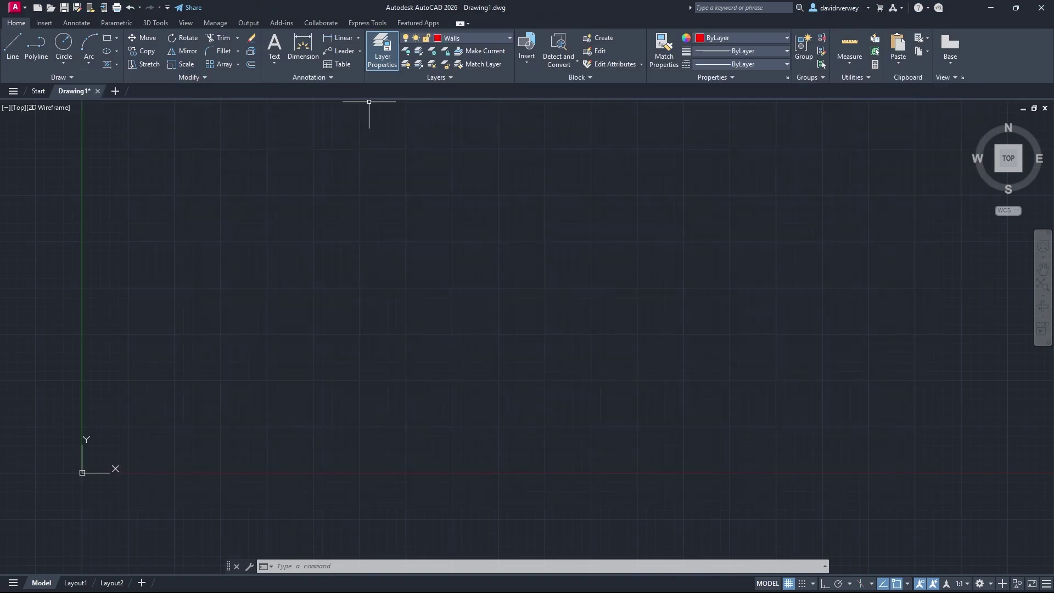
{"action": "left_click", "coordinate": [12, 44]}
{"action": "left_click", "coordinate": [379, 290]}
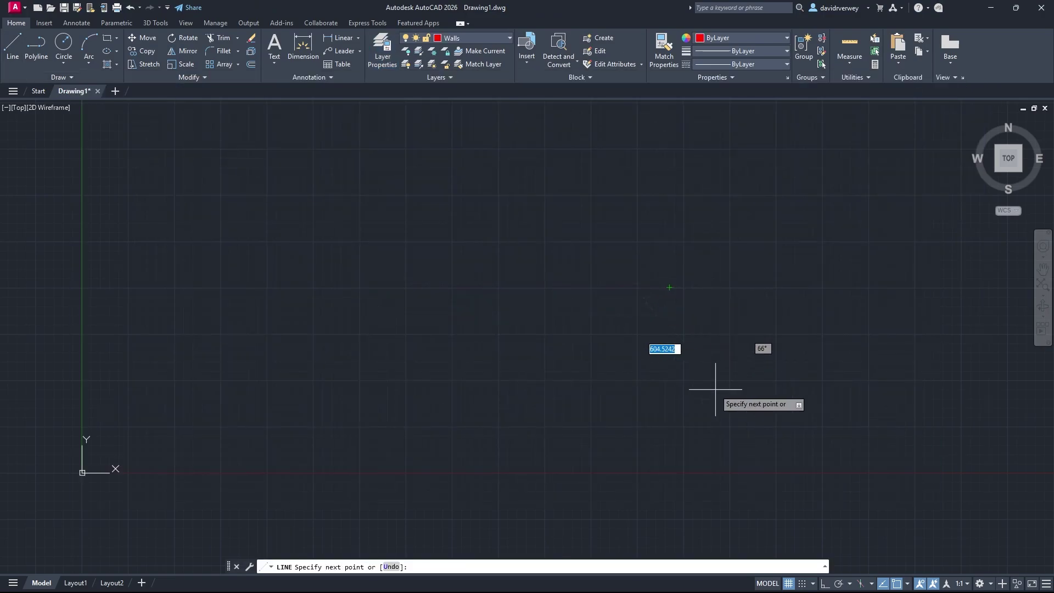
{"action": "key", "text": "Escape"}
{"action": "scroll", "coordinate": [631, 307], "scroll_direction": "up", "scroll_amount": 2}
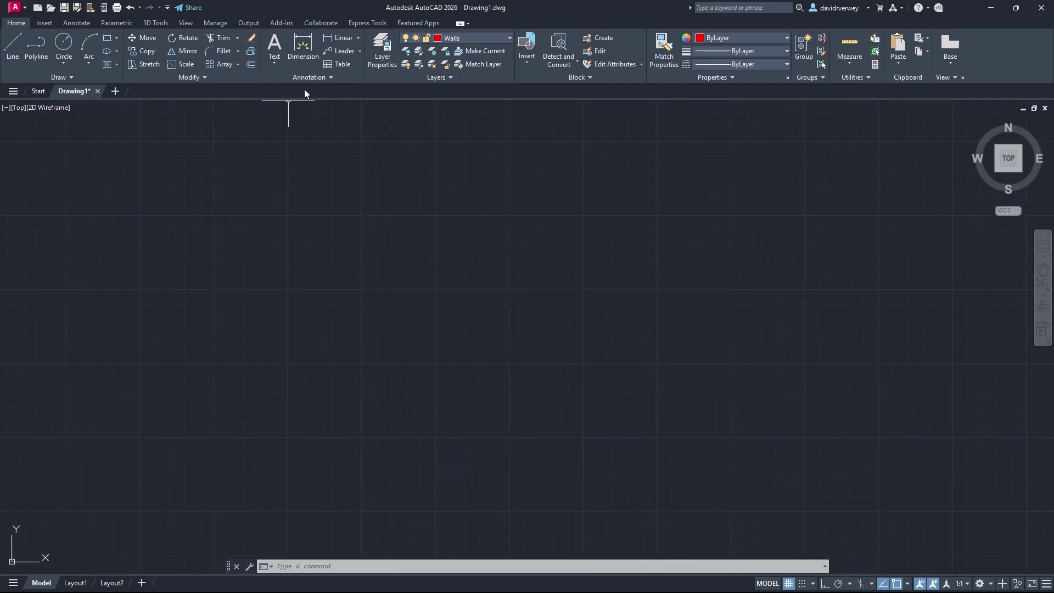
Step: Set the Walls layer transparency to 40, then back to 0
{"action": "left_click", "coordinate": [384, 60]}
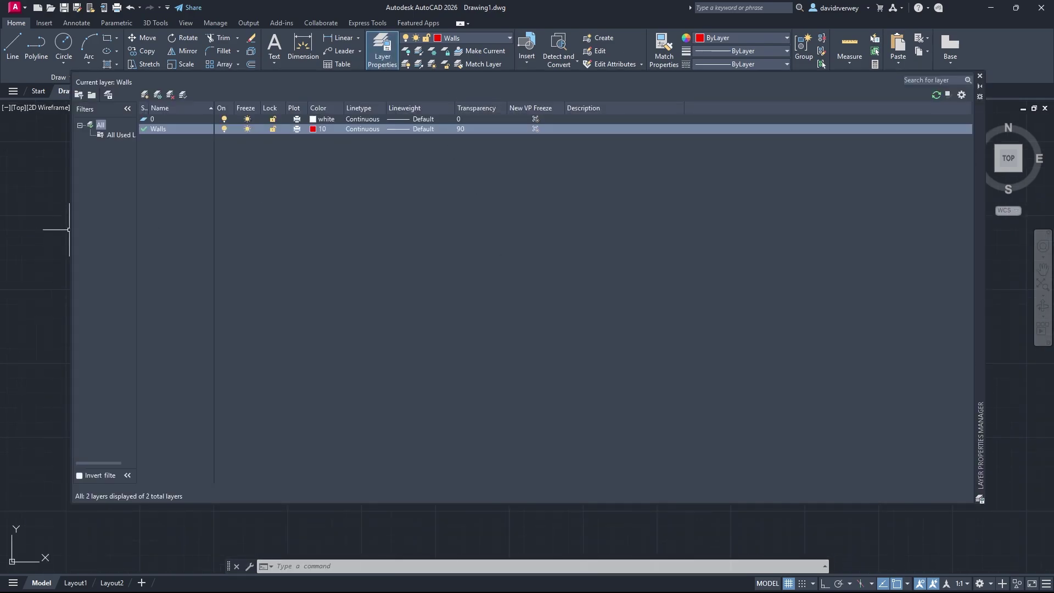
{"action": "mouse_move", "coordinate": [71, 229]}
{"action": "left_mouse_down"}
{"action": "mouse_move", "coordinate": [537, 228]}
{"action": "mouse_move", "coordinate": [505, 230]}
{"action": "left_mouse_up"}
{"action": "left_click", "coordinate": [894, 129]}
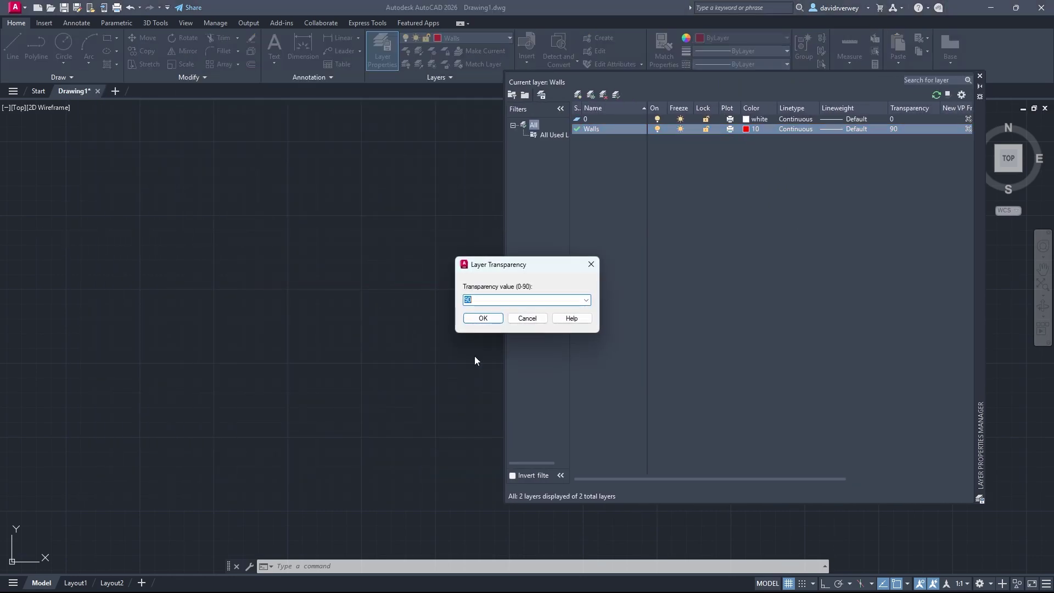
{"action": "left_click", "coordinate": [586, 300]}
{"action": "left_click", "coordinate": [537, 339]}
{"action": "left_click", "coordinate": [483, 318]}
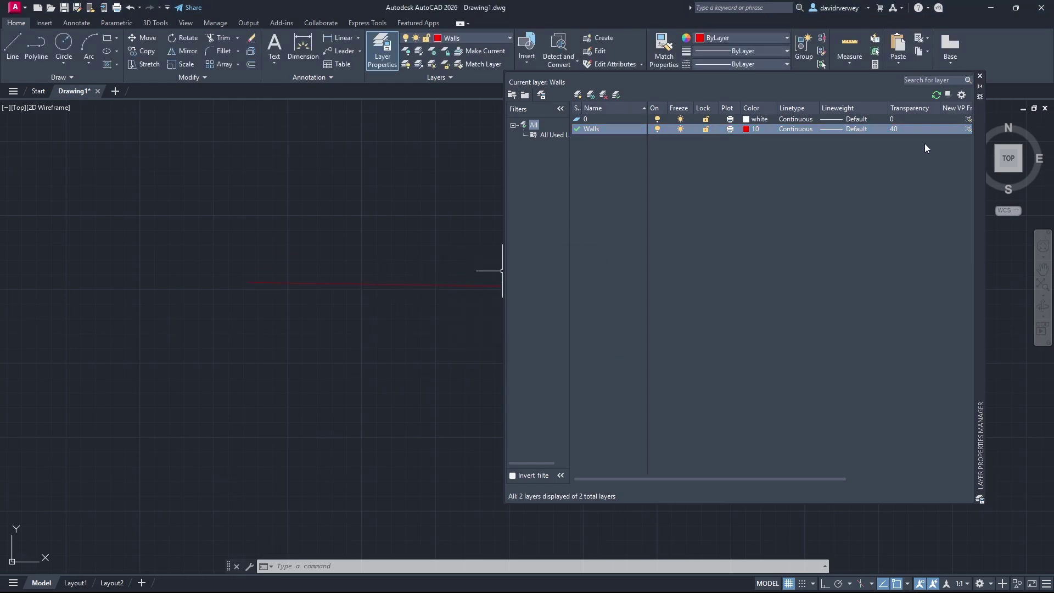
{"action": "left_click", "coordinate": [916, 129]}
{"action": "left_click", "coordinate": [587, 299]}
{"action": "left_click", "coordinate": [521, 311]}
{"action": "key", "text": "Return"}
{"action": "left_click_drag", "start_coordinate": [503, 275], "coordinate": [173, 274]}
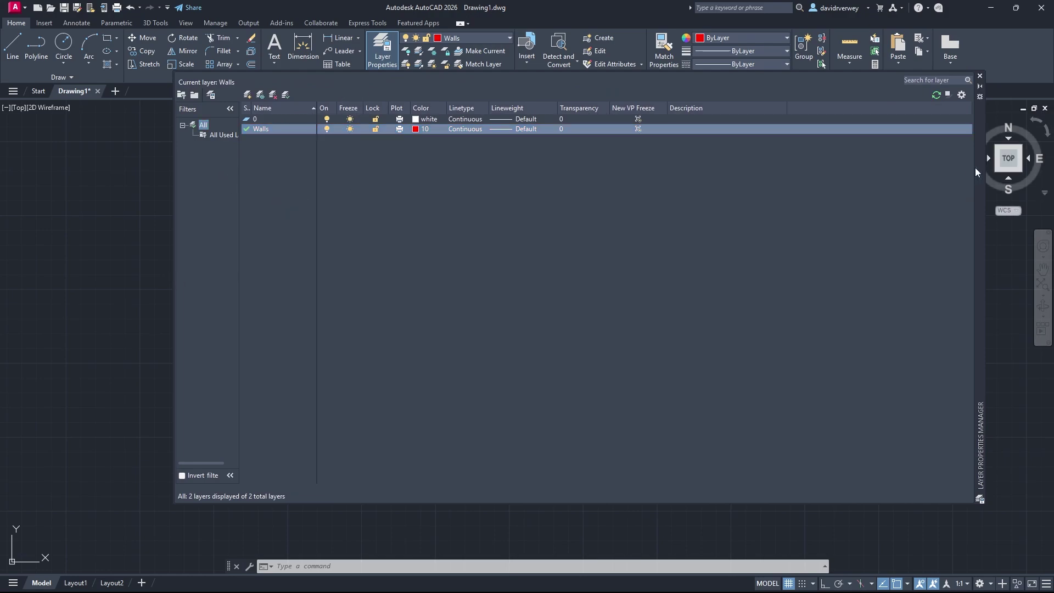
{"action": "left_click_drag", "start_coordinate": [979, 167], "coordinate": [930, 192]}
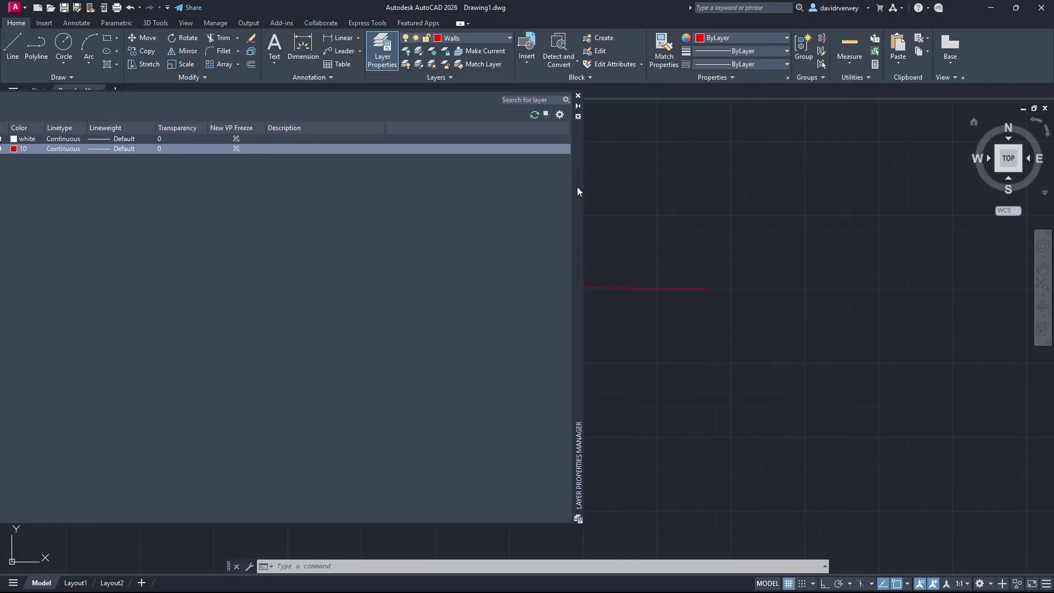
{"action": "double_click", "coordinate": [577, 241]}
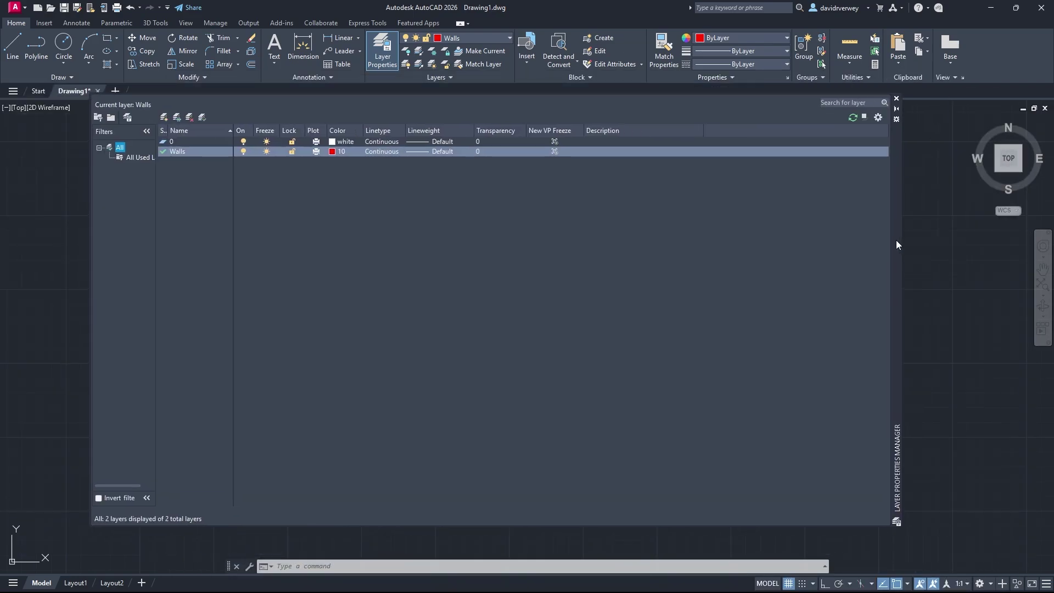
{"action": "left_click_drag", "start_coordinate": [897, 244], "coordinate": [907, 245]}
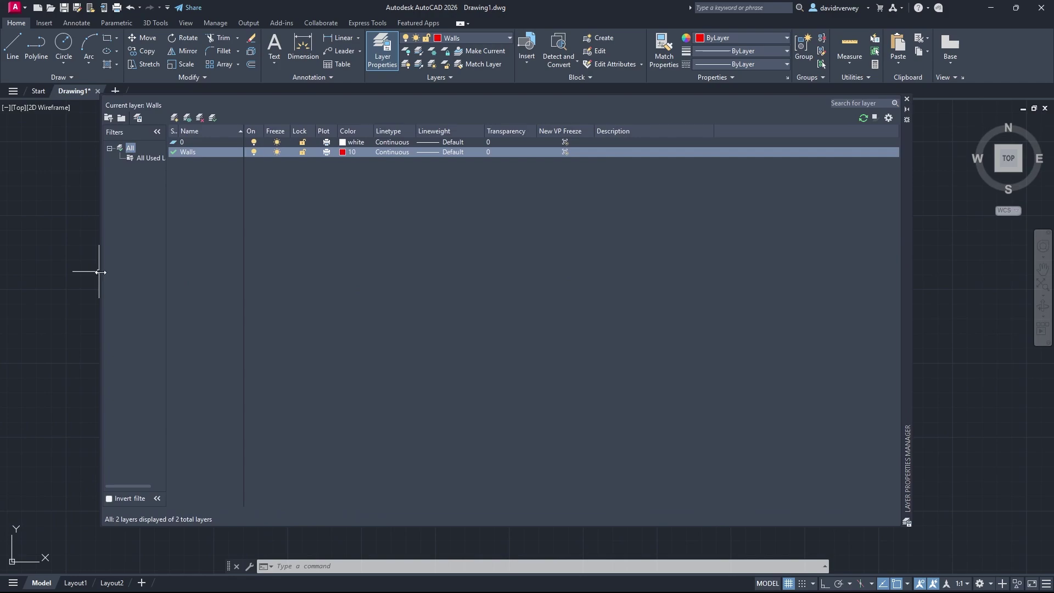
{"action": "left_click_drag", "start_coordinate": [101, 272], "coordinate": [437, 272]}
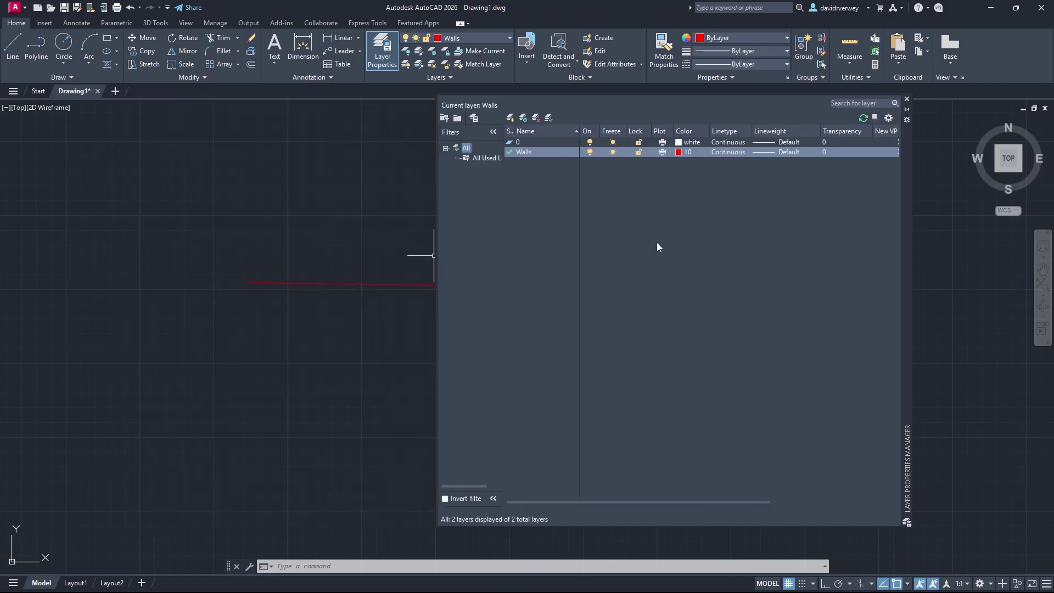
Step: Make layer 0 current, switching Walls off briefly and back on
{"action": "left_click", "coordinate": [589, 152]}
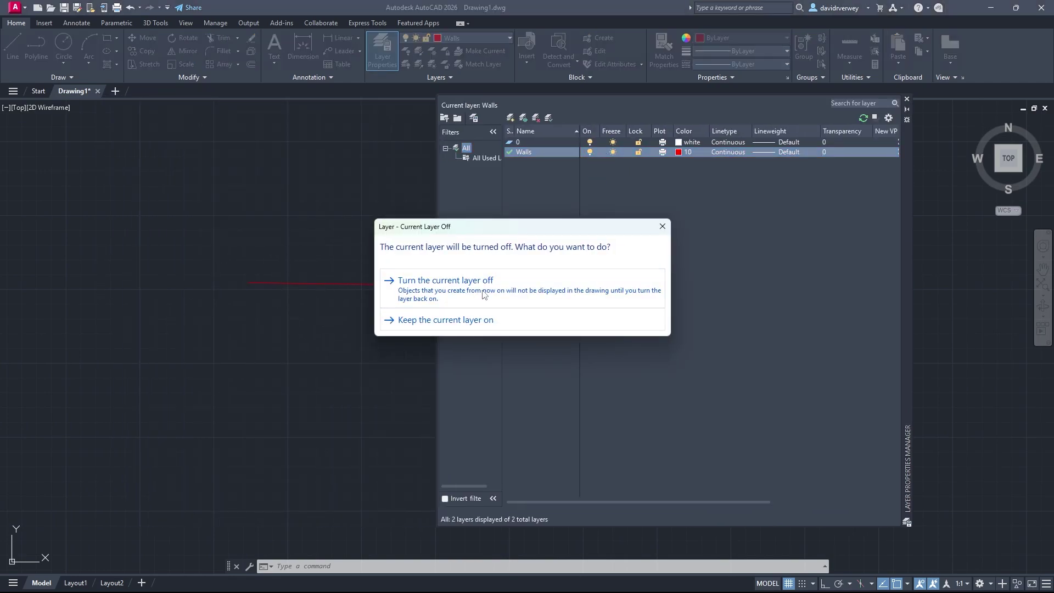
{"action": "left_click", "coordinate": [662, 228]}
{"action": "double_click", "coordinate": [538, 143]}
{"action": "left_click", "coordinate": [545, 153]}
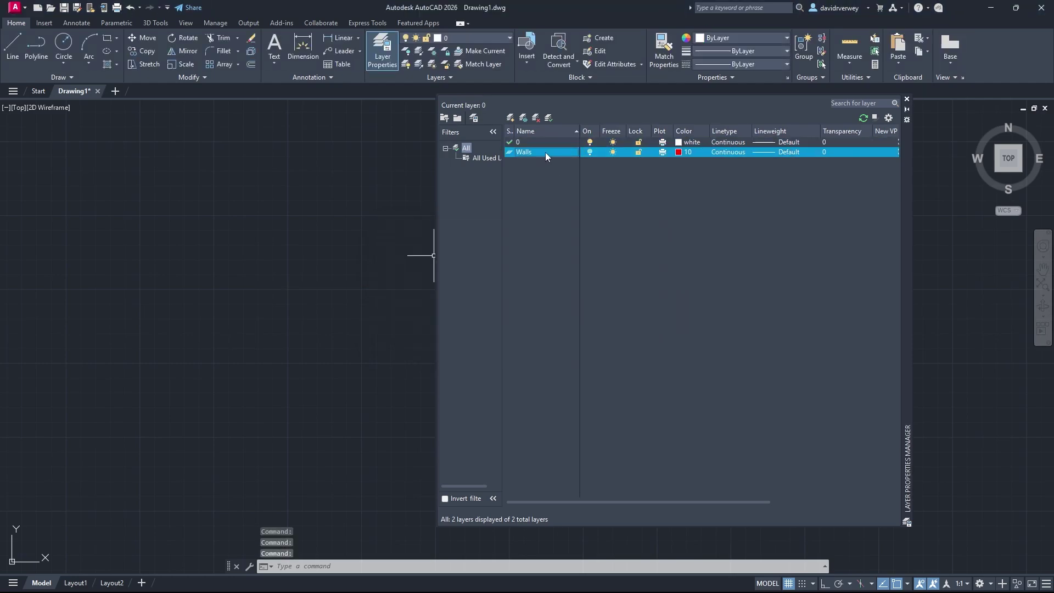
{"action": "left_click", "coordinate": [590, 152]}
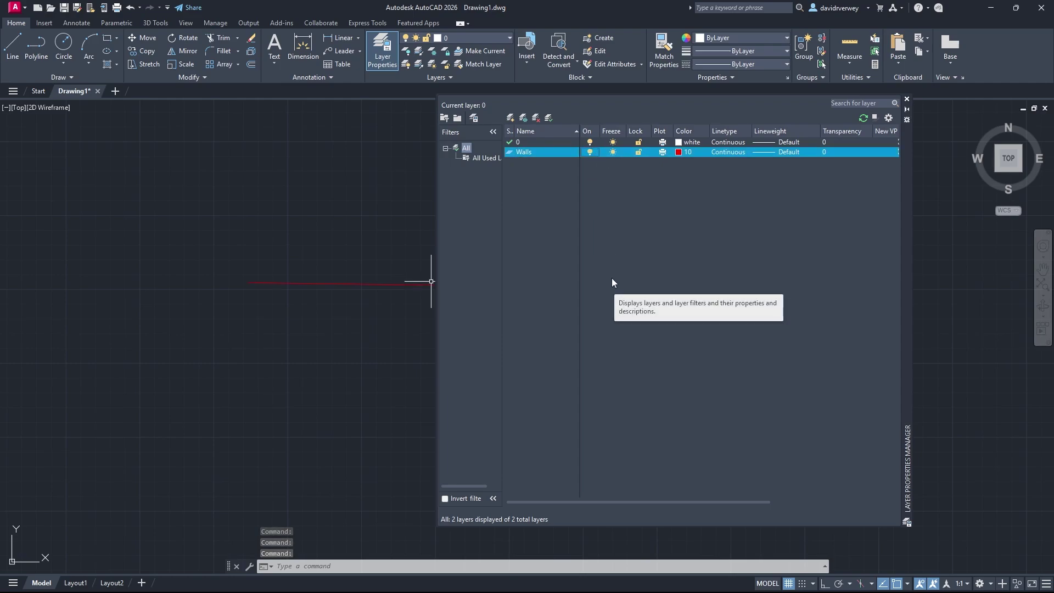
{"action": "left_click", "coordinate": [613, 153]}
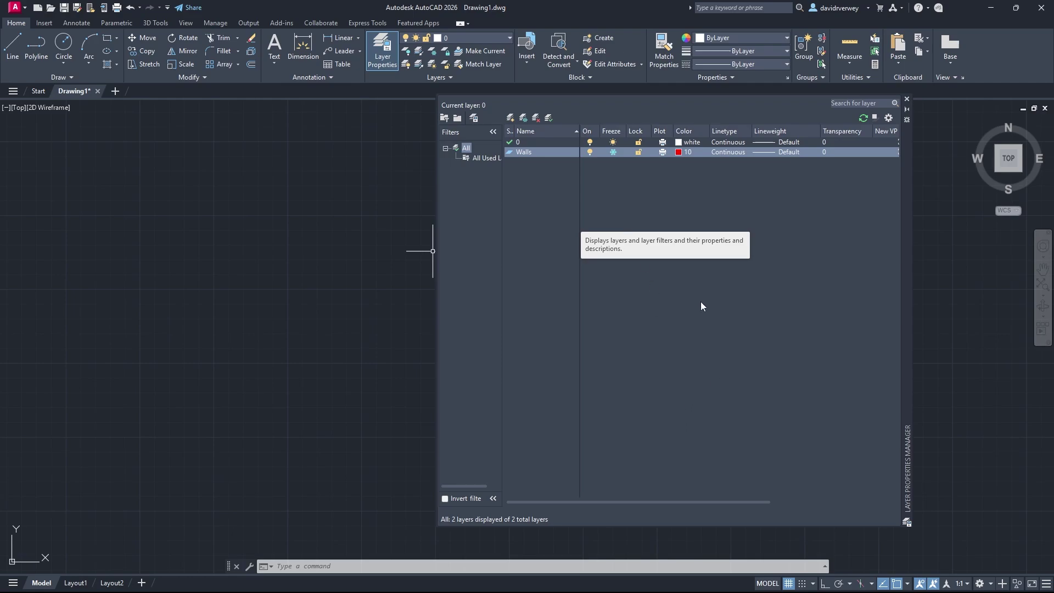
{"action": "left_click", "coordinate": [613, 153]}
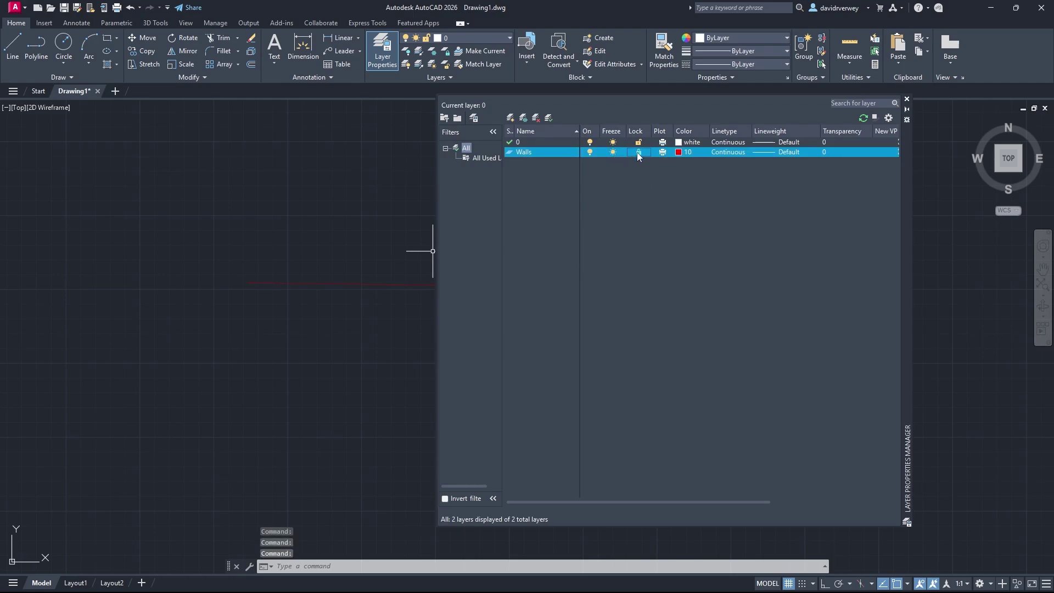
{"action": "left_click", "coordinate": [296, 283]}
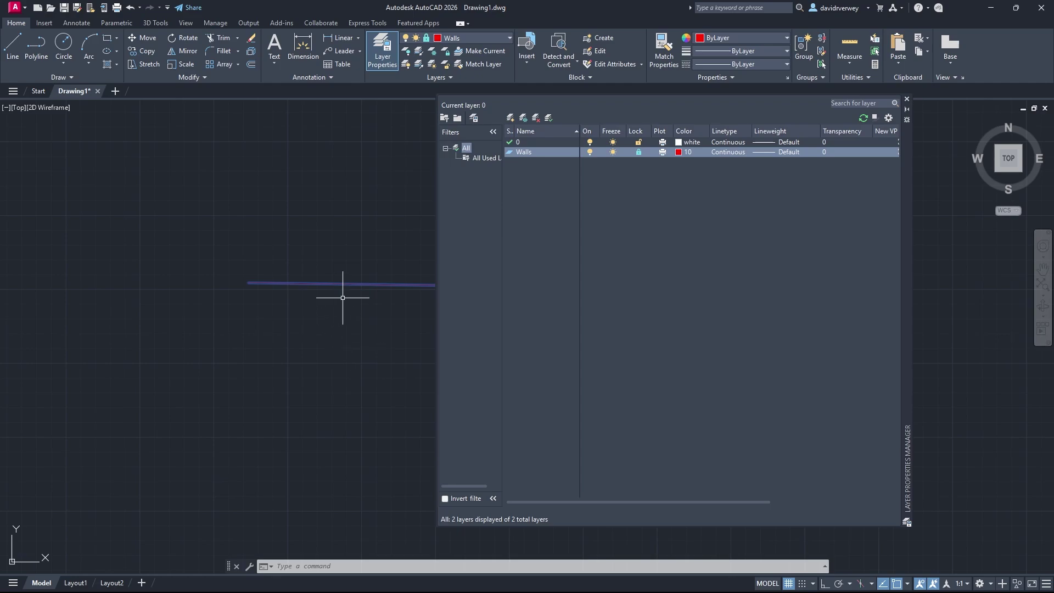
{"action": "left_click", "coordinate": [638, 153]}
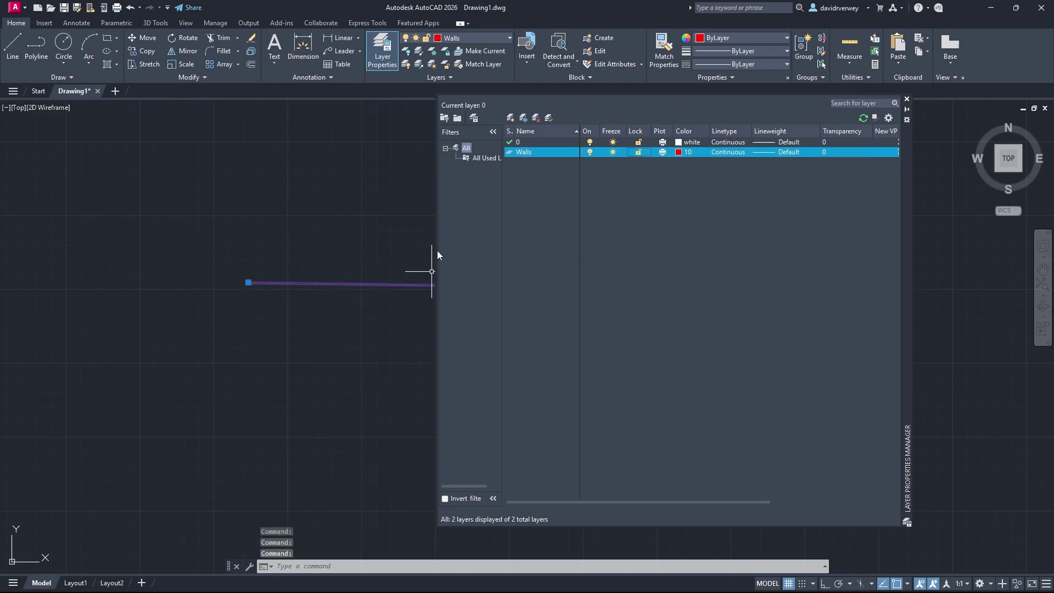
{"action": "left_click_drag", "start_coordinate": [436, 250], "coordinate": [201, 248]}
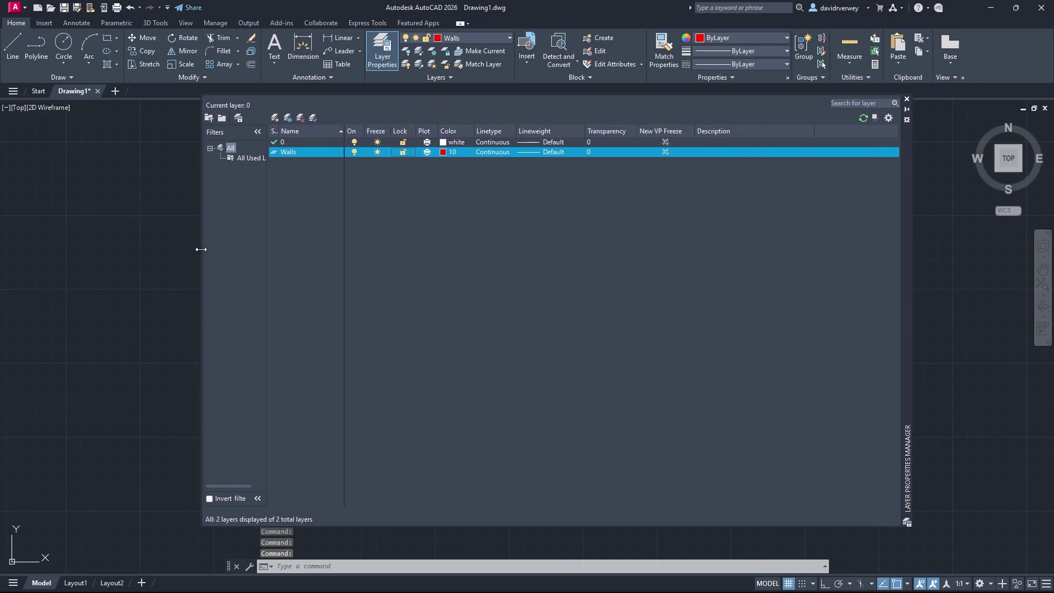
Step: Create a new layer named 'Doors'
{"action": "left_click", "coordinate": [275, 117]}
{"action": "type", "text": "Doors"}
{"action": "key", "text": "Return"}
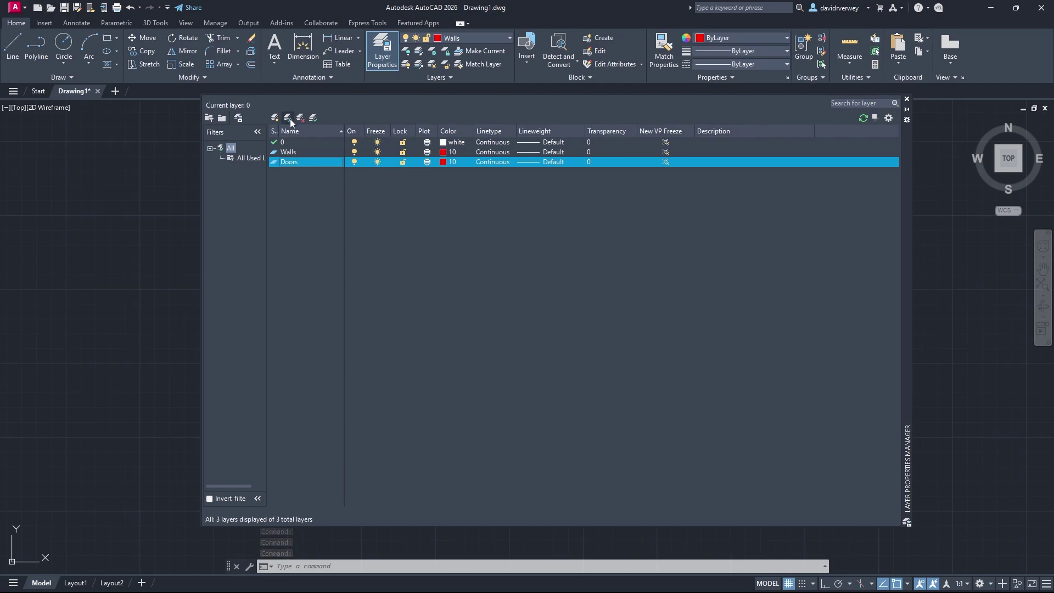
Step: Make Walls the current layer and narrow the Status column
{"action": "left_click", "coordinate": [297, 153]}
{"action": "left_click", "coordinate": [298, 161]}
{"action": "left_click", "coordinate": [305, 154]}
{"action": "double_click", "coordinate": [305, 152]}
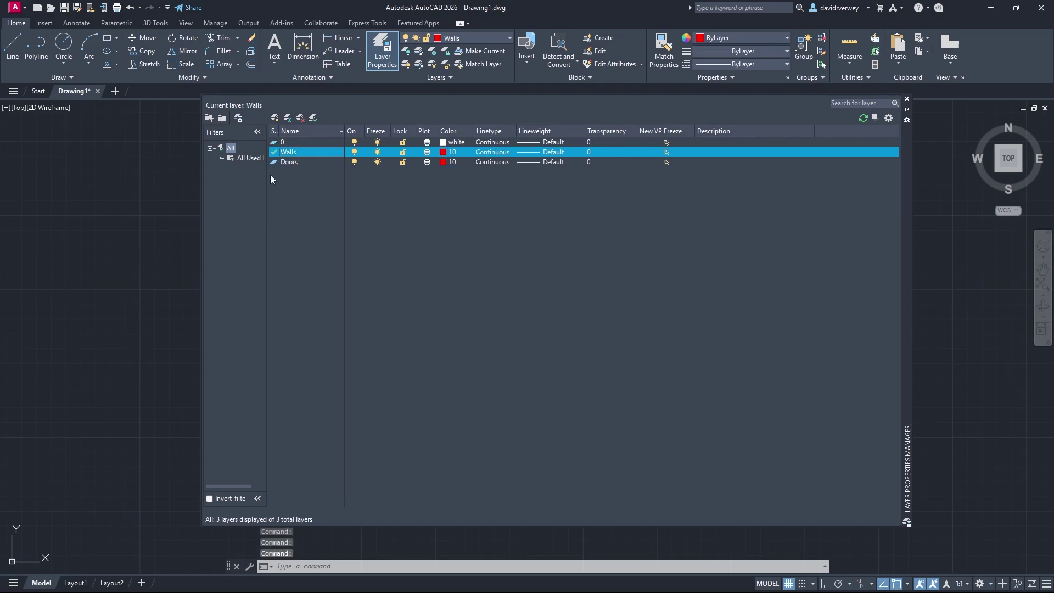
{"action": "double_click", "coordinate": [279, 131]}
{"action": "left_click_drag", "start_coordinate": [313, 132], "coordinate": [295, 131]}
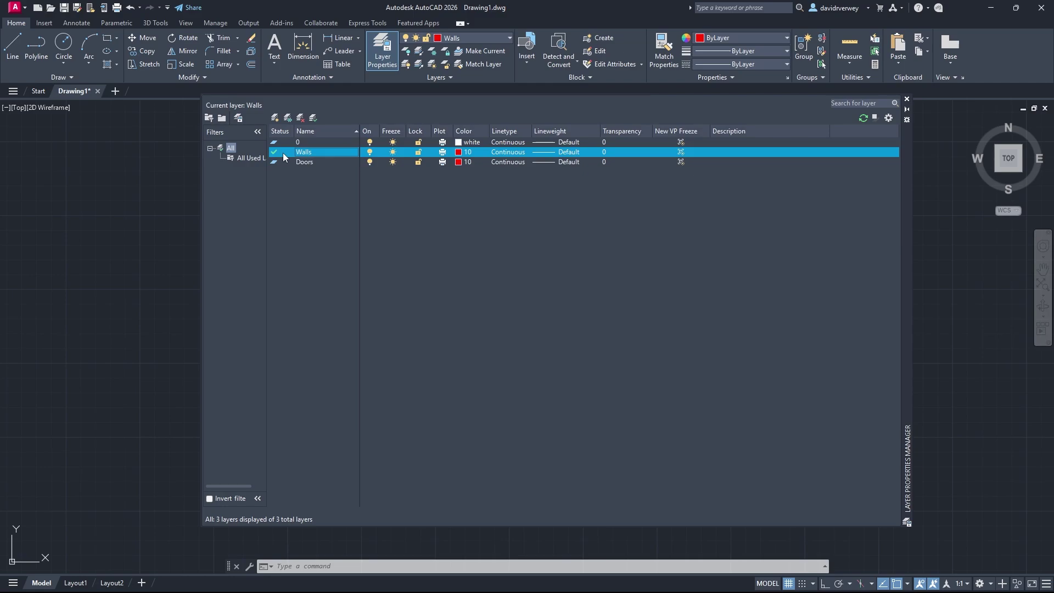
Step: Give the Doors layer colour 156
{"action": "left_click", "coordinate": [460, 162]}
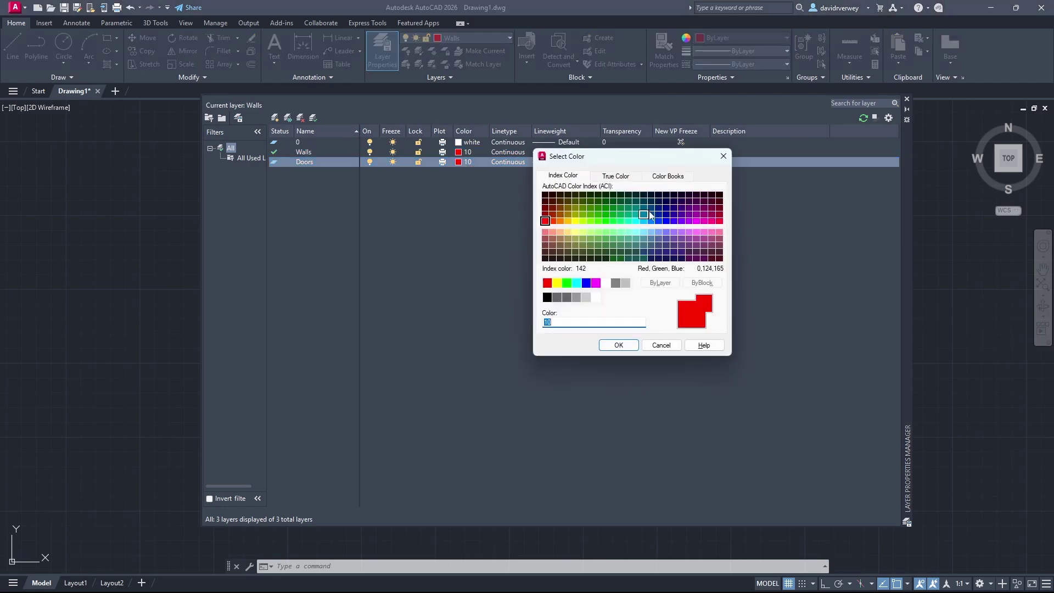
{"action": "left_click", "coordinate": [651, 201]}
{"action": "left_click", "coordinate": [635, 343]}
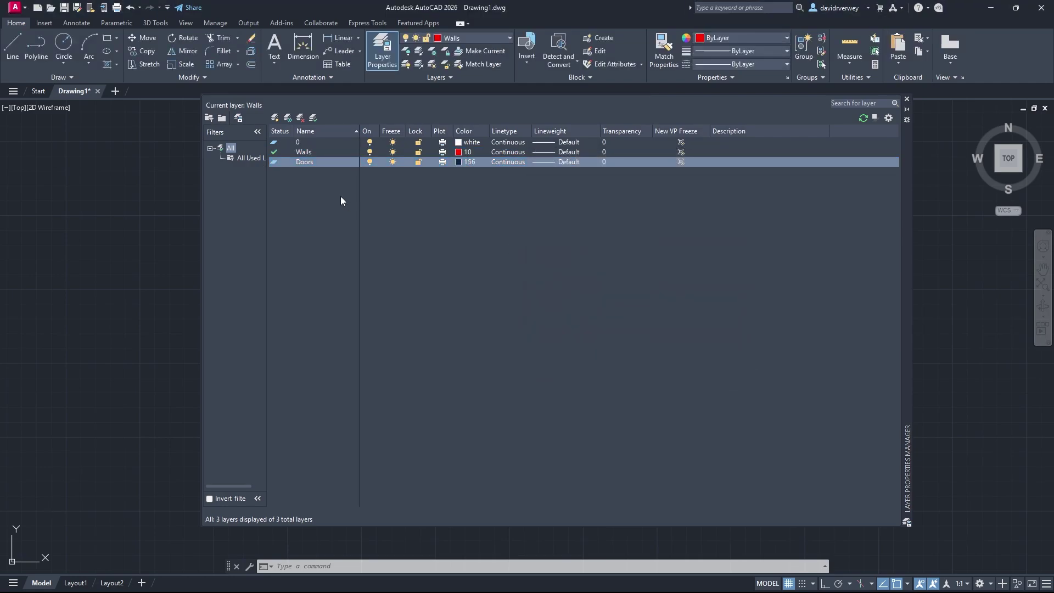
Step: Make layer 0 current, delete Doors, then set Walls current again
{"action": "left_click", "coordinate": [305, 155]}
{"action": "double_click", "coordinate": [310, 142]}
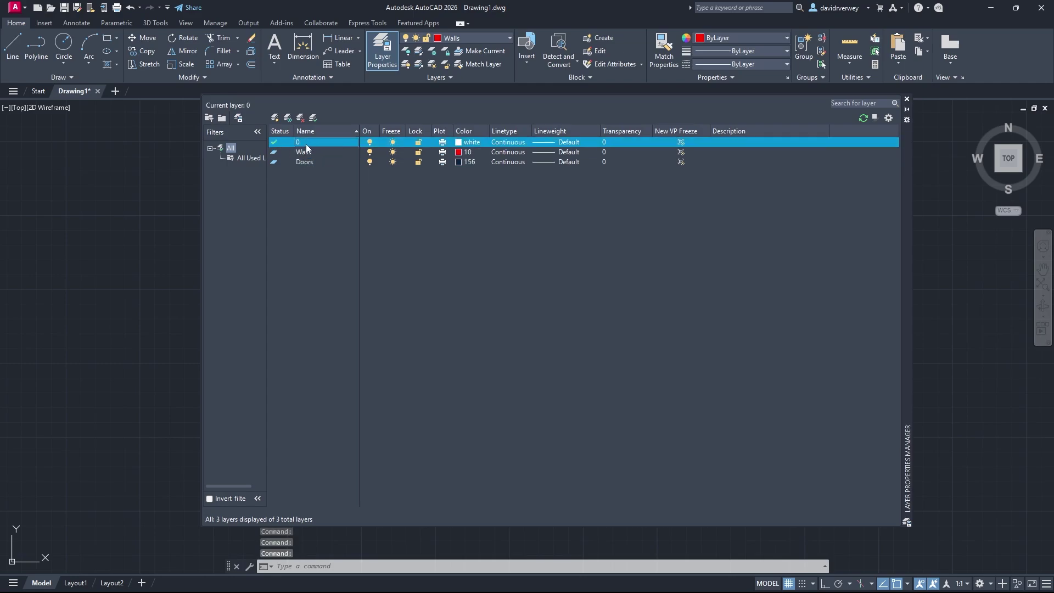
{"action": "left_click", "coordinate": [313, 162]}
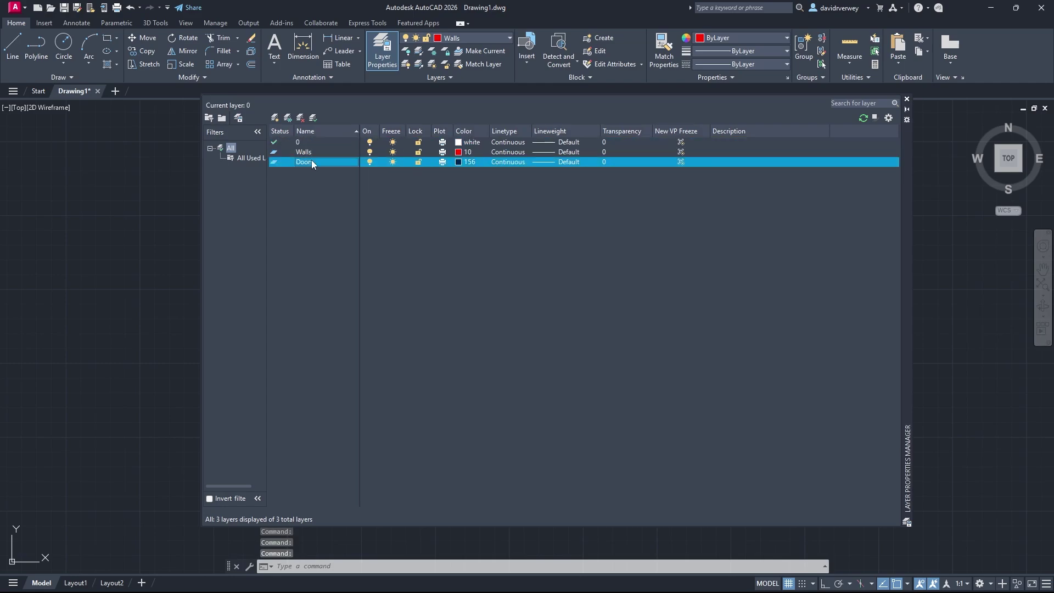
{"action": "left_click", "coordinate": [301, 118]}
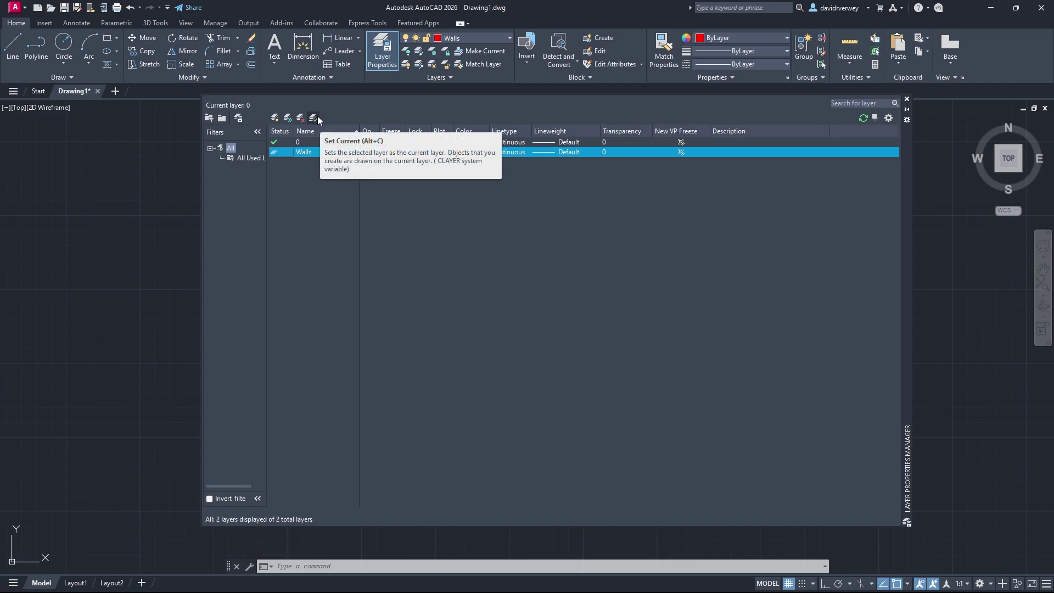
{"action": "left_click", "coordinate": [288, 142]}
{"action": "left_click", "coordinate": [285, 154]}
{"action": "double_click", "coordinate": [285, 152]}
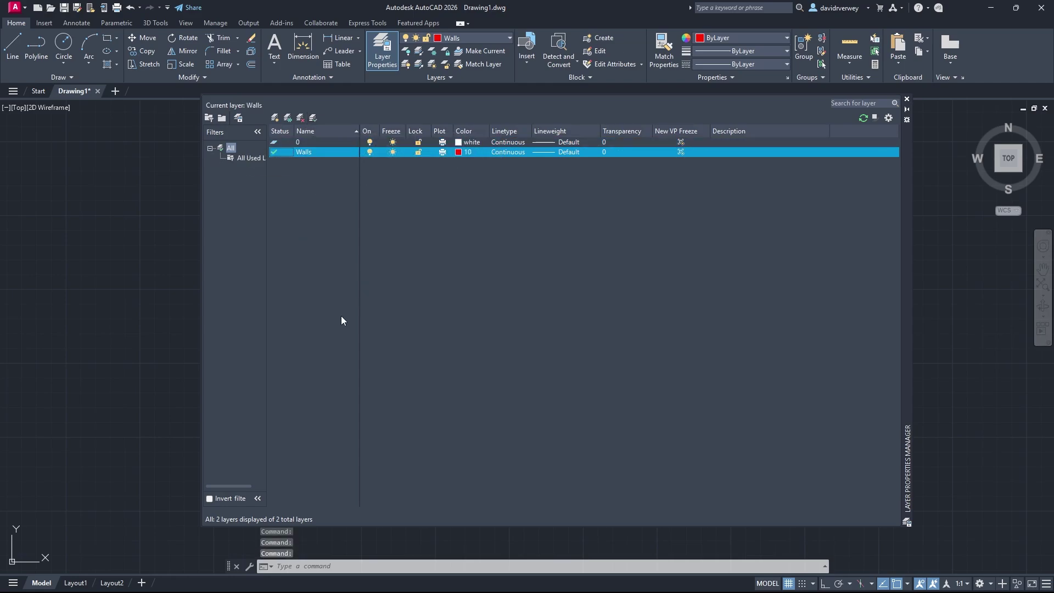
Step: Make 0 the current layer instead of Walls from the ribbon layer list, then reopen Layer Properties
{"action": "left_click", "coordinate": [906, 99]}
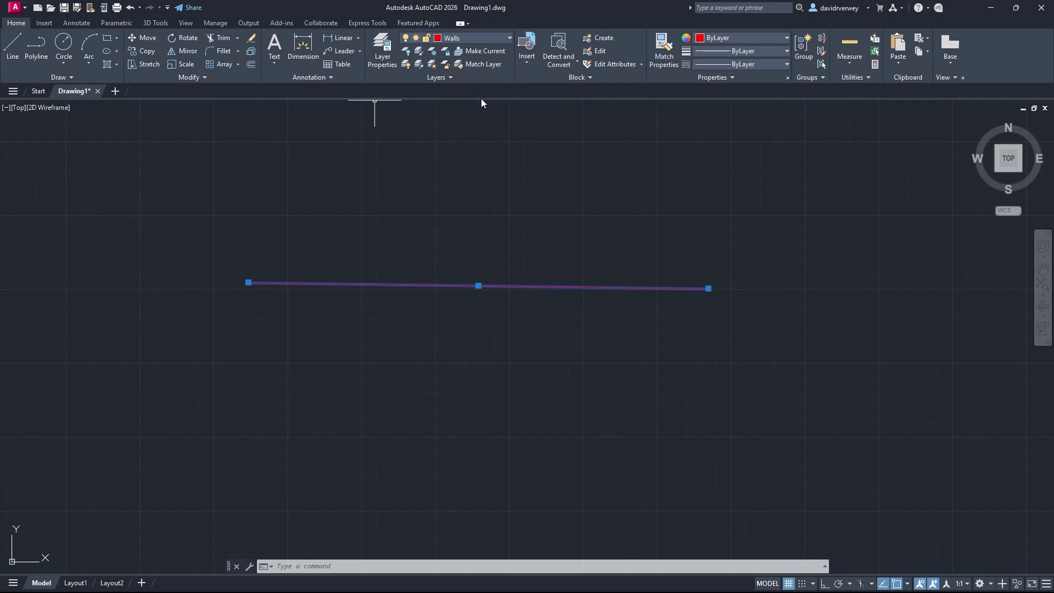
{"action": "left_click", "coordinate": [475, 41]}
{"action": "left_click", "coordinate": [475, 43]}
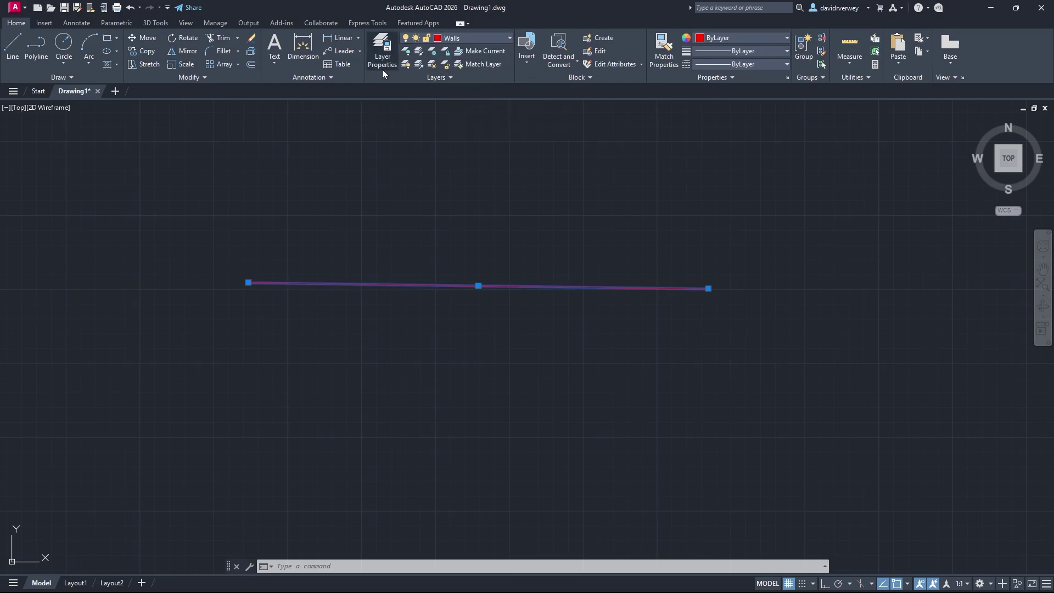
{"action": "left_click", "coordinate": [382, 52]}
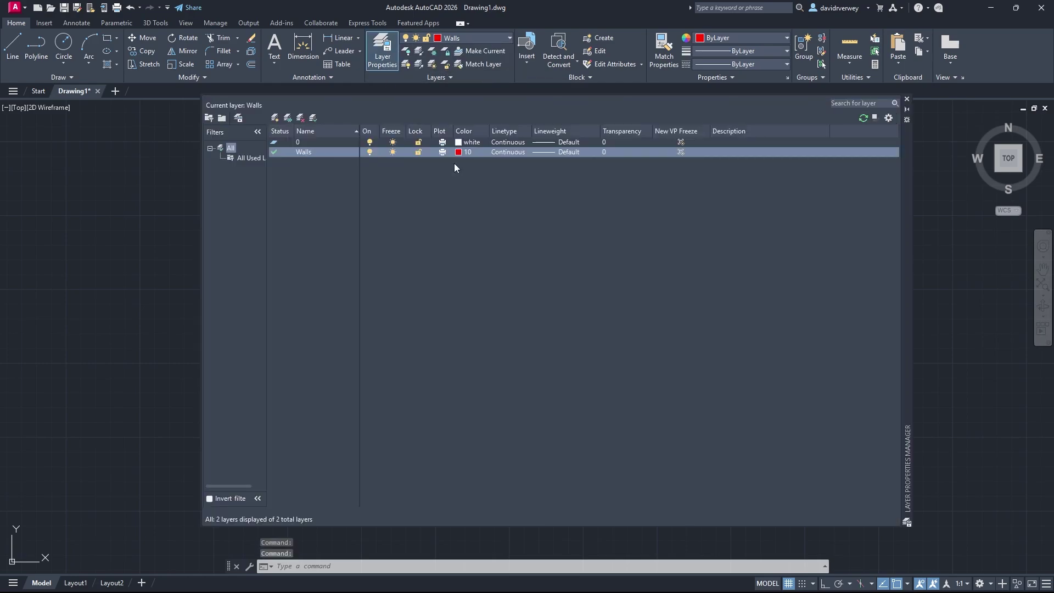
{"action": "left_click", "coordinate": [907, 98]}
{"action": "left_click", "coordinate": [509, 40]}
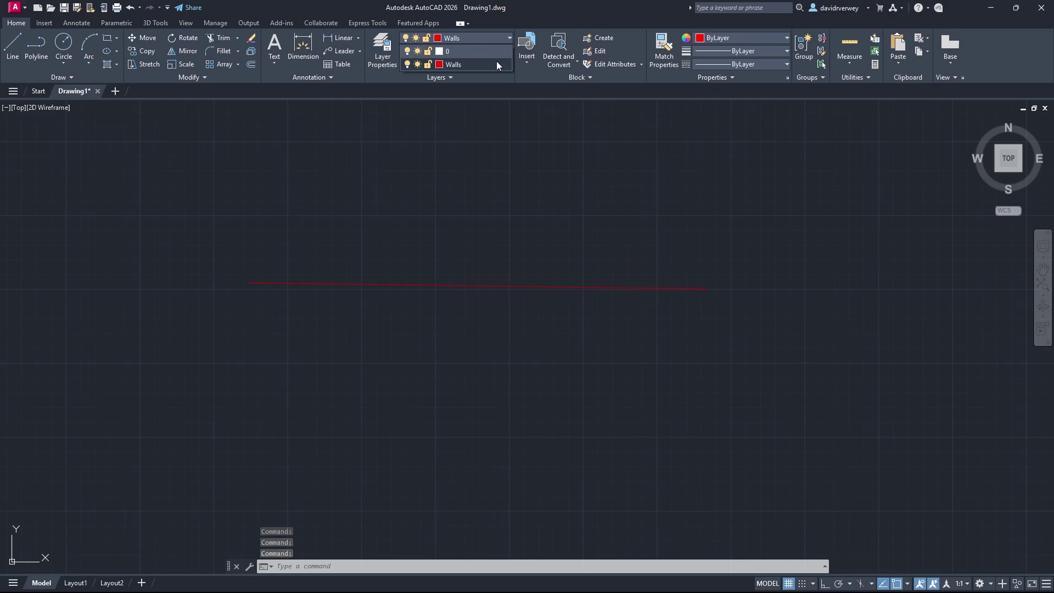
{"action": "left_click", "coordinate": [483, 51]}
{"action": "left_click", "coordinate": [504, 37]}
{"action": "left_click", "coordinate": [474, 38]}
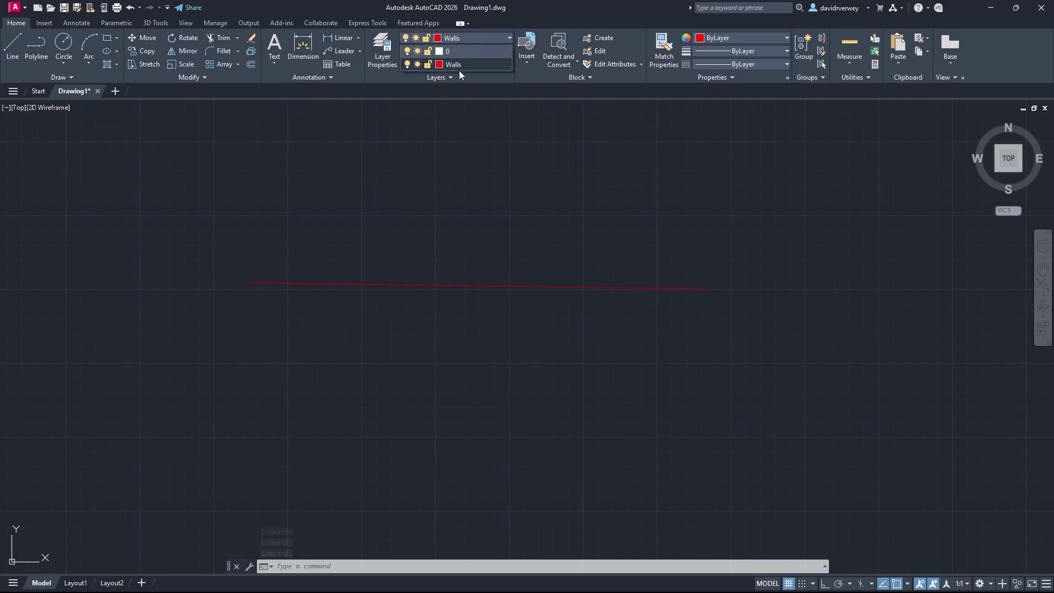
{"action": "left_click", "coordinate": [396, 55]}
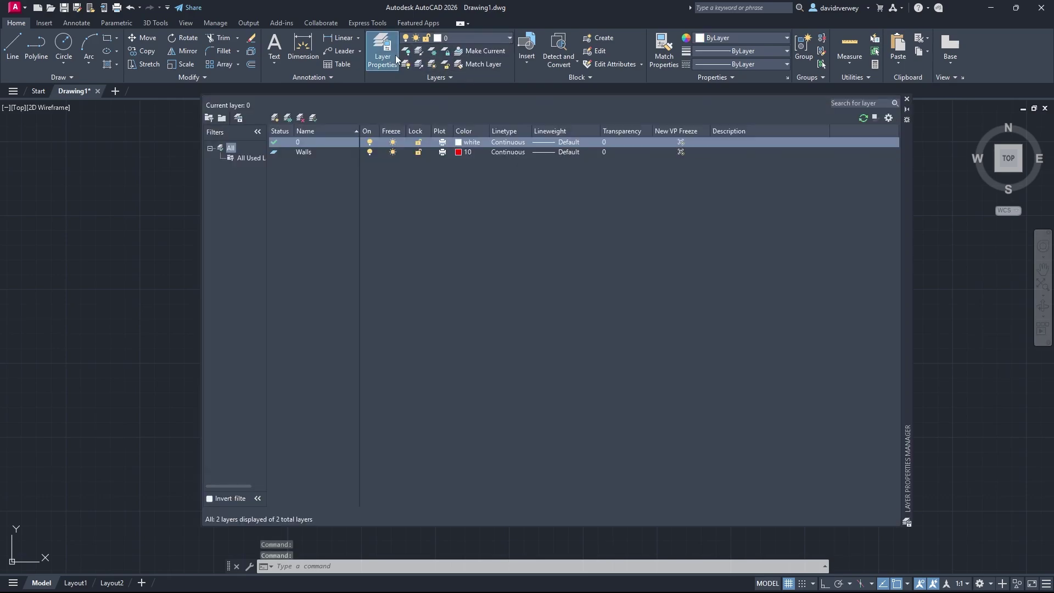
Step: Add the new layers Layer1 through Layer6 in the Layer Properties Manager
{"action": "left_click", "coordinate": [274, 116]}
{"action": "left_click", "coordinate": [274, 117]}
{"action": "left_click", "coordinate": [274, 116]}
{"action": "left_click", "coordinate": [274, 116]}
{"action": "left_click", "coordinate": [275, 116]}
{"action": "left_click", "coordinate": [275, 116]}
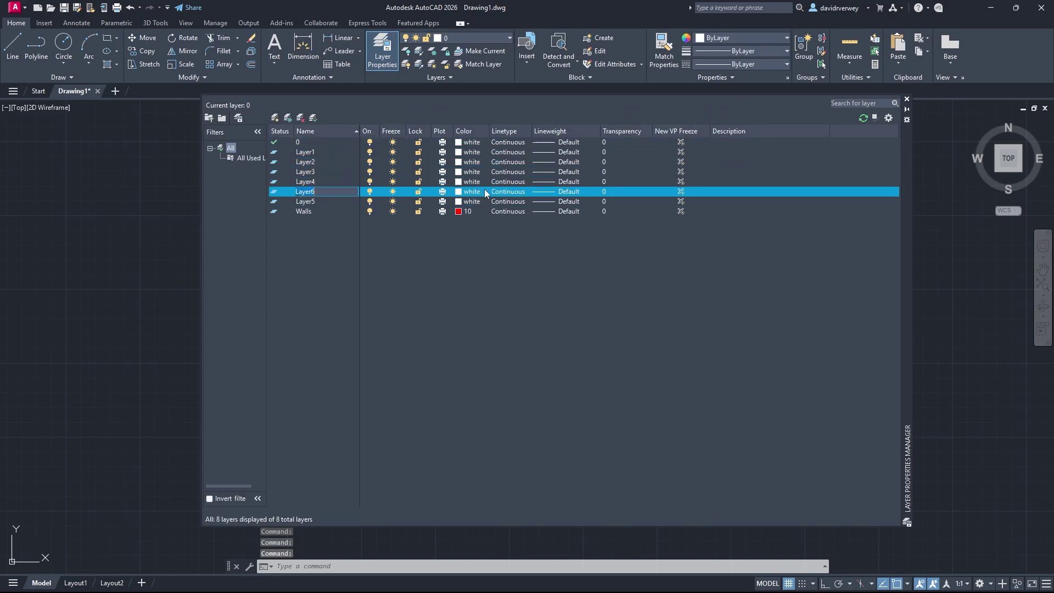
Step: Lock Layer5 from the ribbon layer drop-down, leaving Layer4 unlocked and layer 0 current
{"action": "left_click", "coordinate": [907, 99]}
{"action": "left_click", "coordinate": [489, 41]}
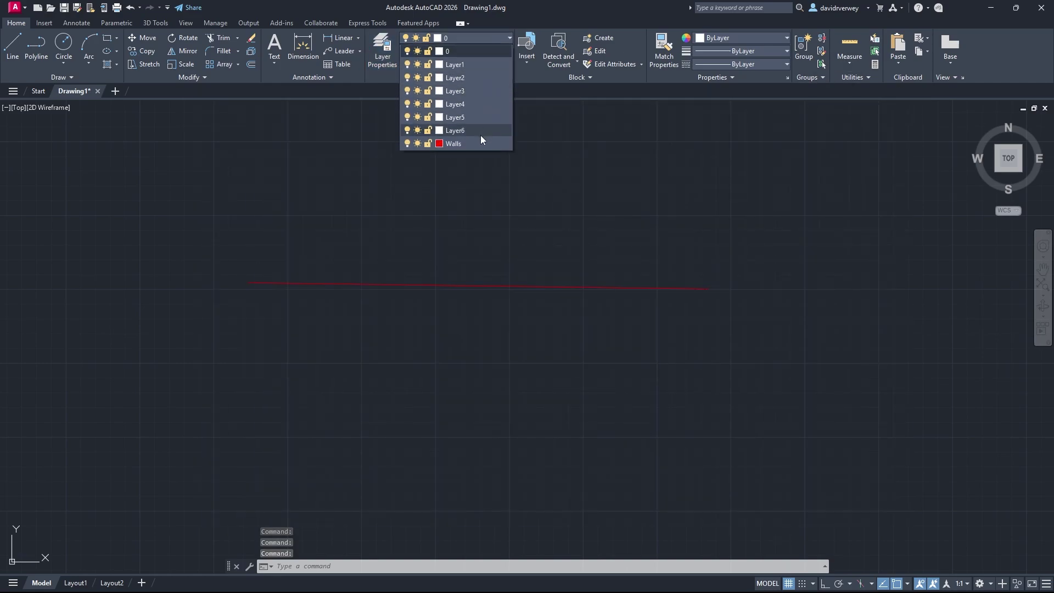
{"action": "left_click", "coordinate": [428, 117]}
{"action": "left_click", "coordinate": [428, 104]}
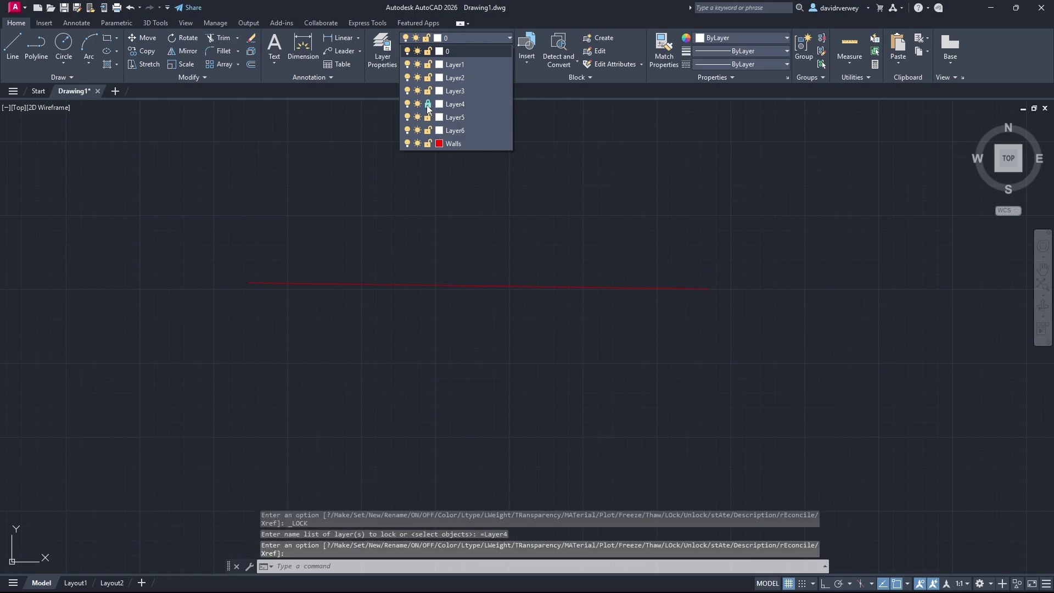
{"action": "left_click", "coordinate": [428, 104]}
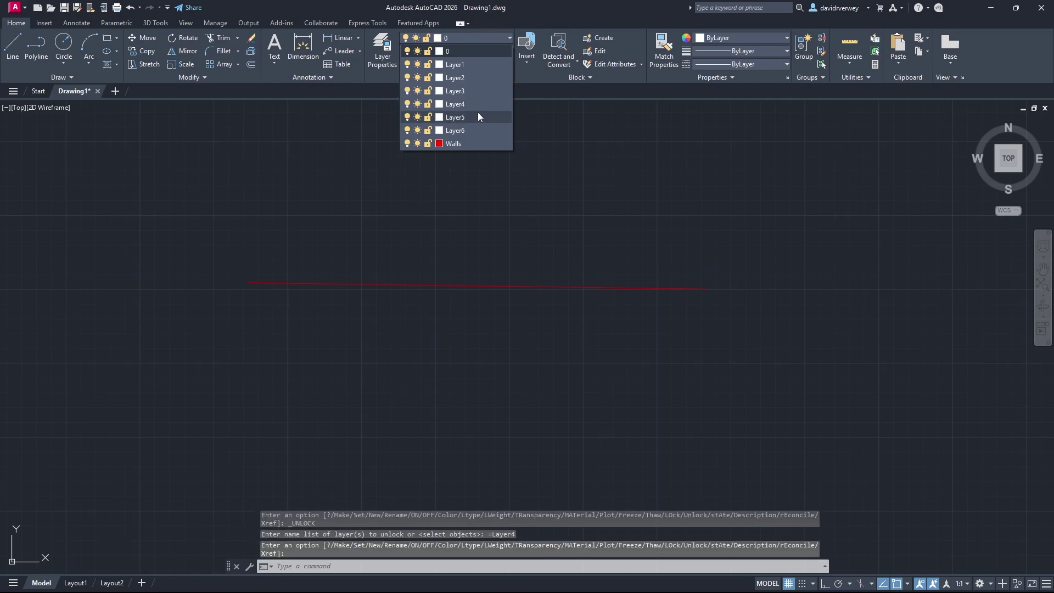
{"action": "left_click", "coordinate": [502, 40]}
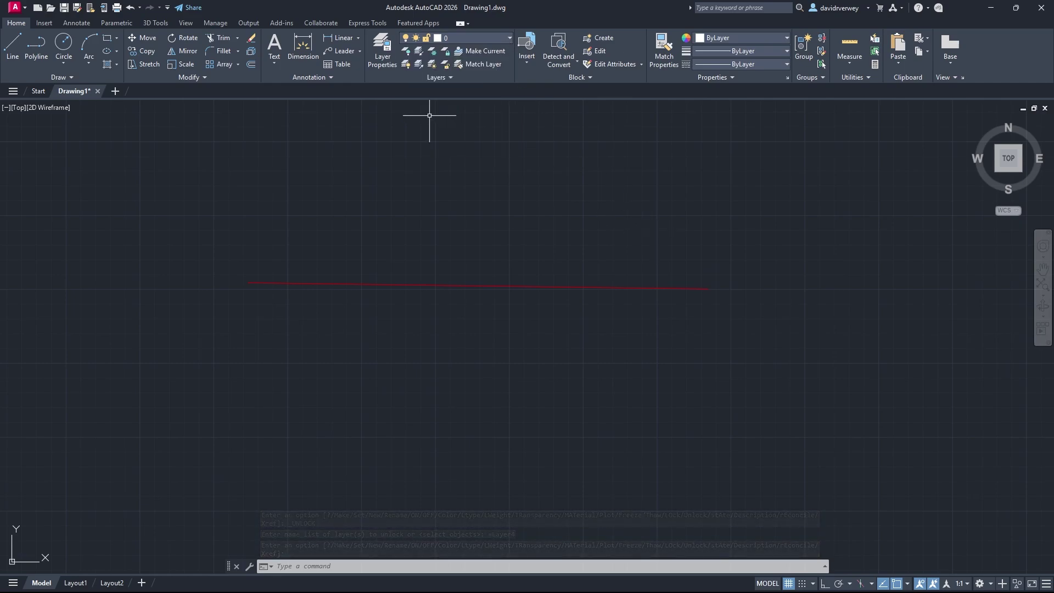
{"action": "left_click", "coordinate": [382, 51]}
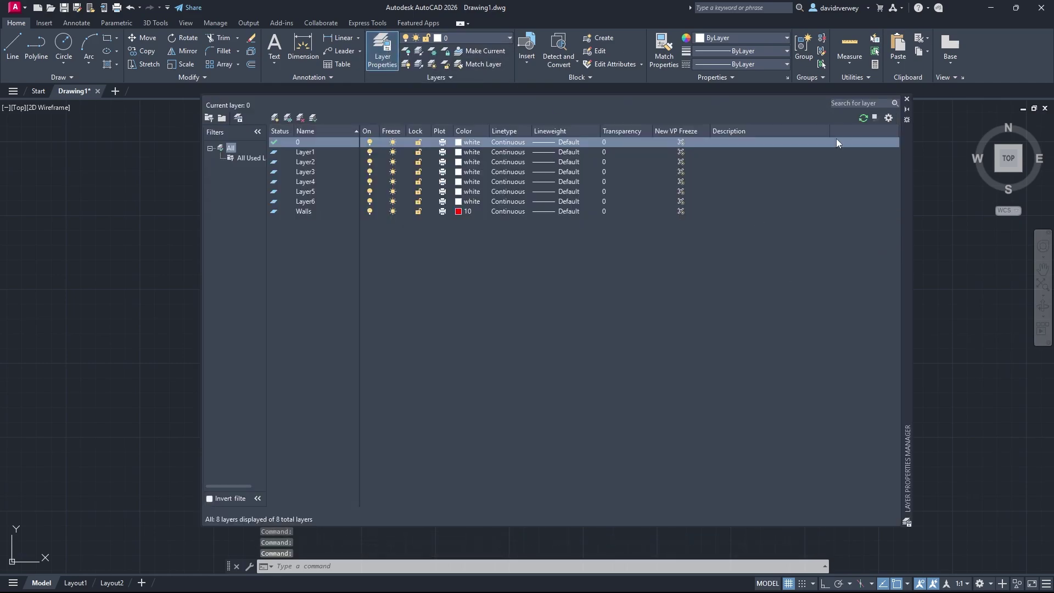
{"action": "left_click", "coordinate": [907, 99]}
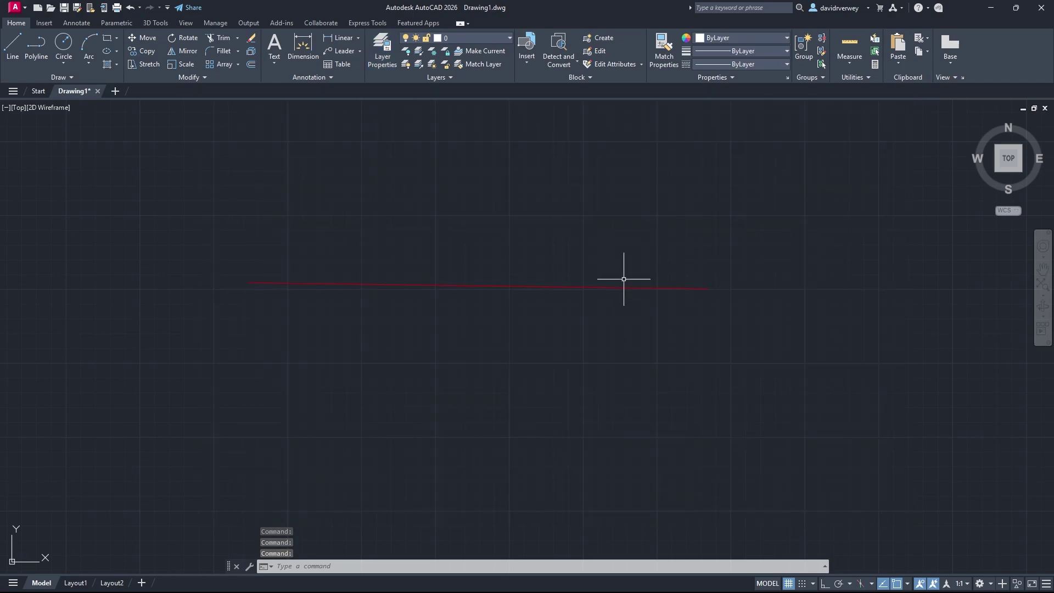